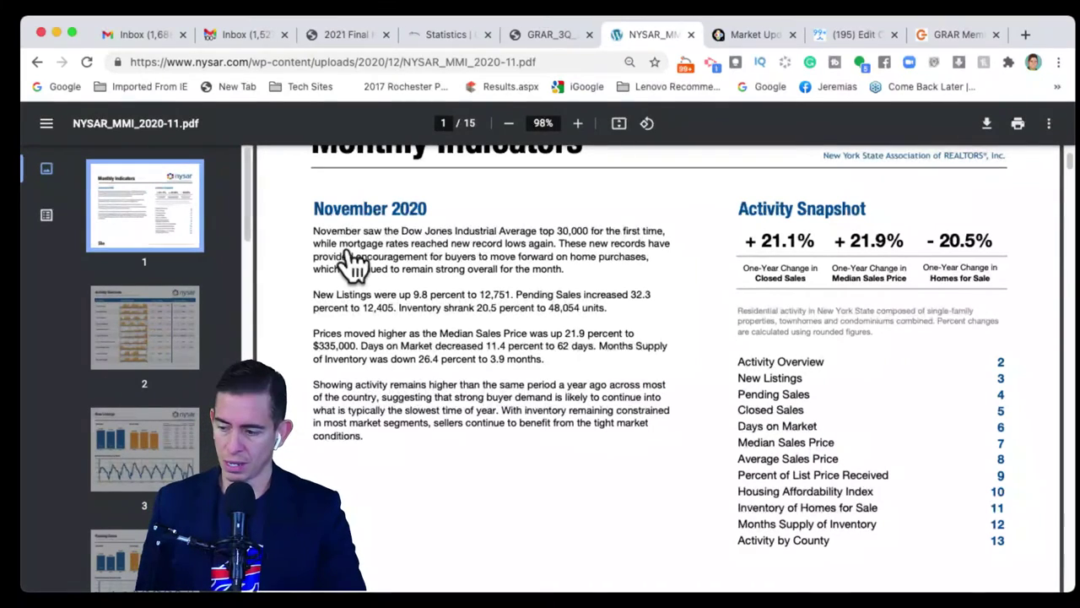
# Step: Review the November 2020 summary and the Activity Overview key metrics in the NYSAR Monthly Indicators report
pyautogui.scroll(-1, 355, 266)
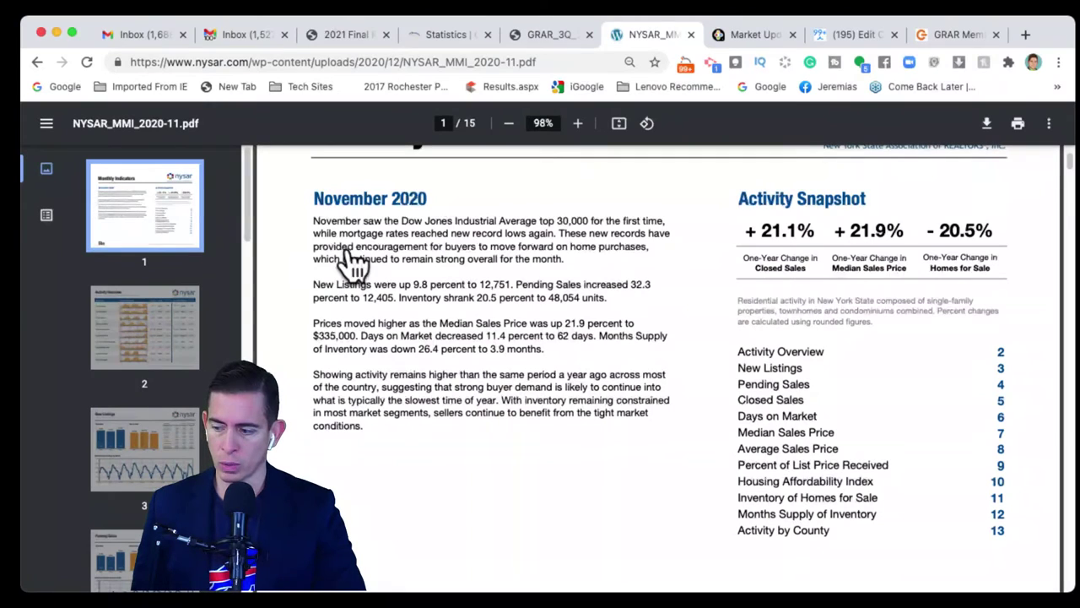
pyautogui.scroll(-6, 355, 263)
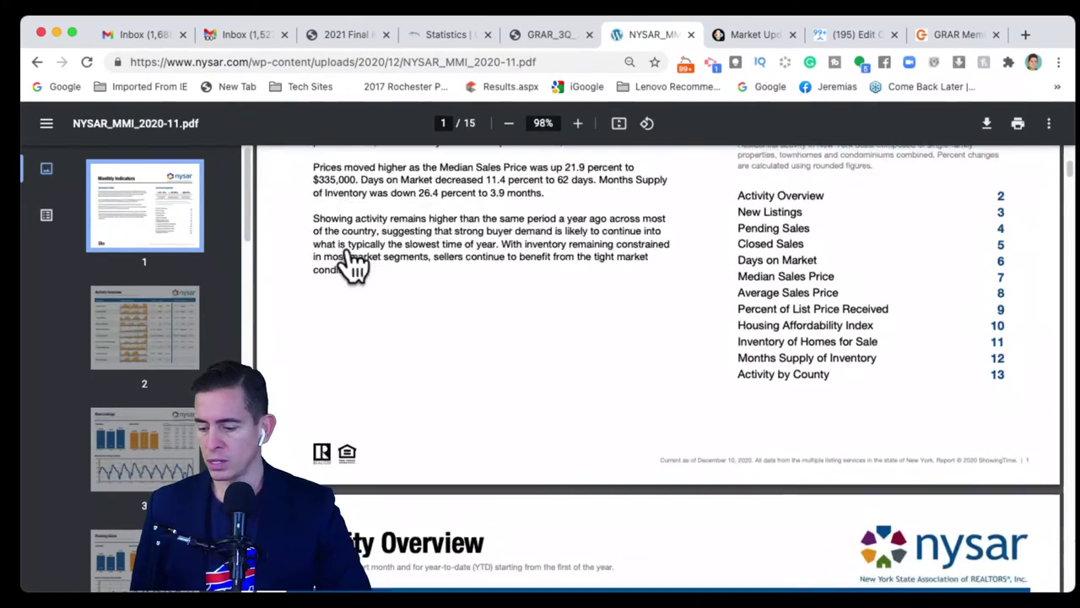
pyautogui.scroll(-8, 355, 266)
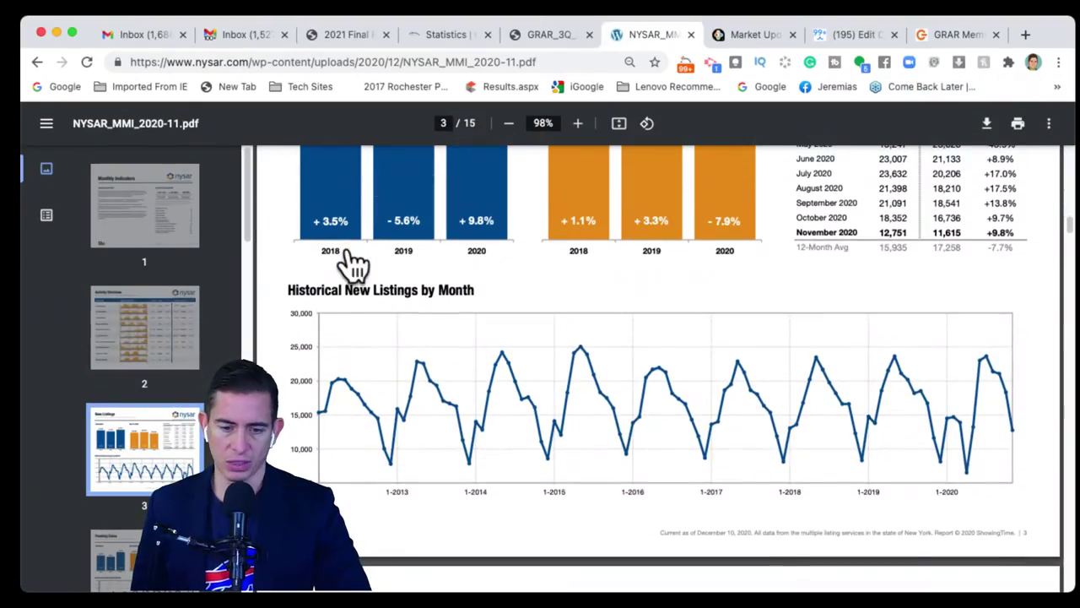
pyautogui.scroll(10, 354, 263)
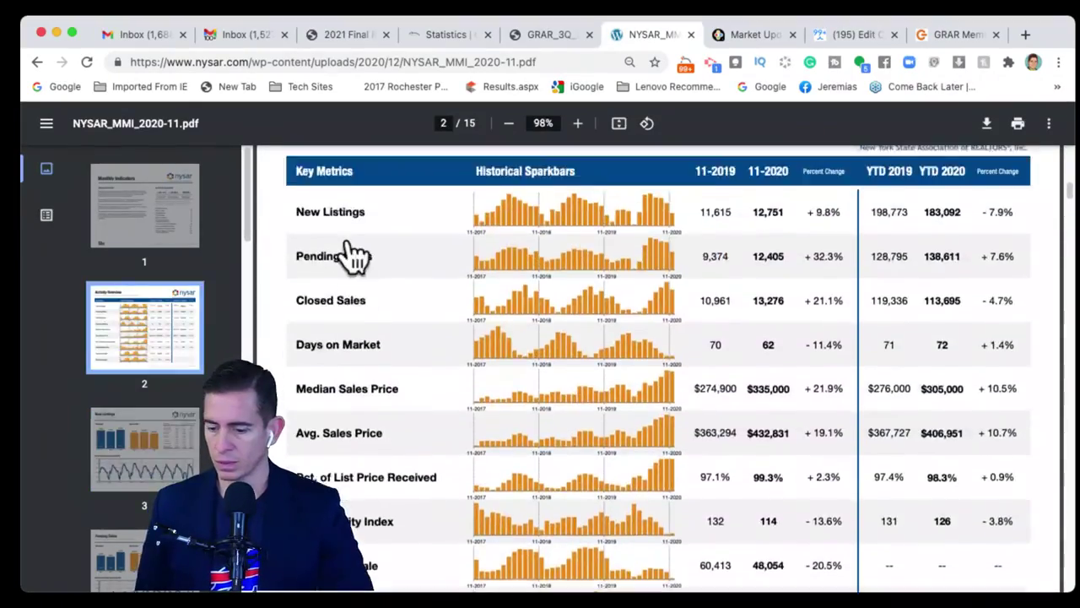
# Step: Examine the Days on Market page, including its November and year-to-date bars and the historical chart
pyautogui.scroll(-15, 354, 258)
pyautogui.scroll(-15, 354, 258)
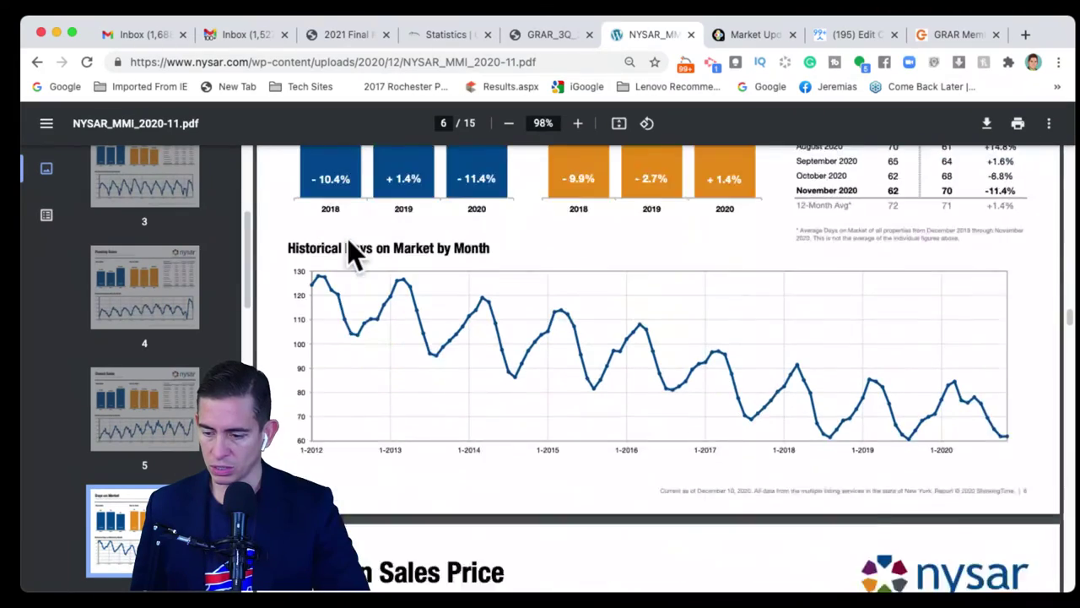
pyautogui.scroll(5, 355, 253)
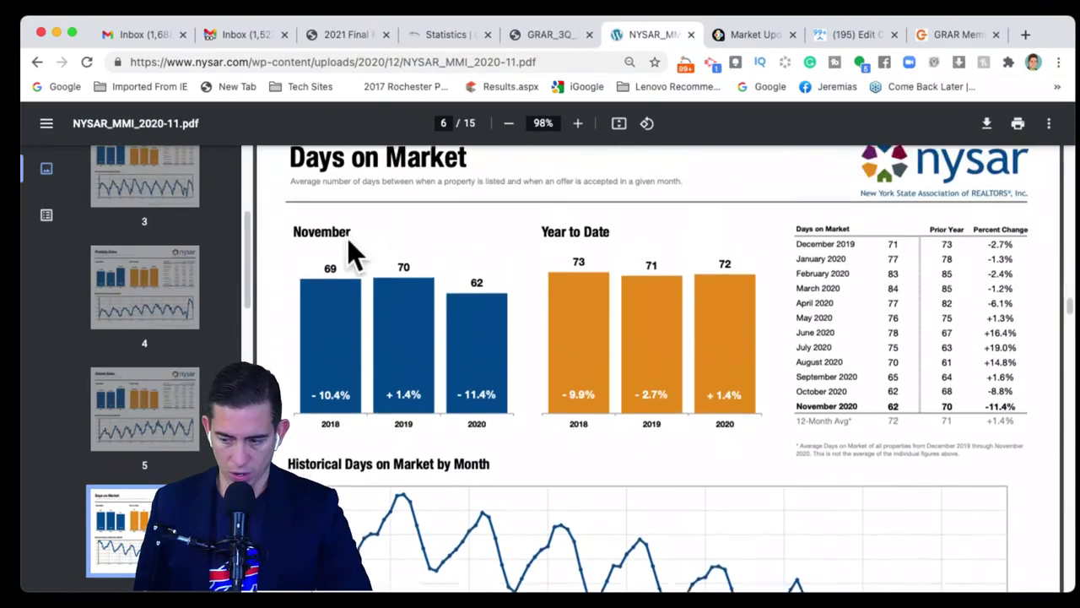
pyautogui.scroll(-3, 354, 253)
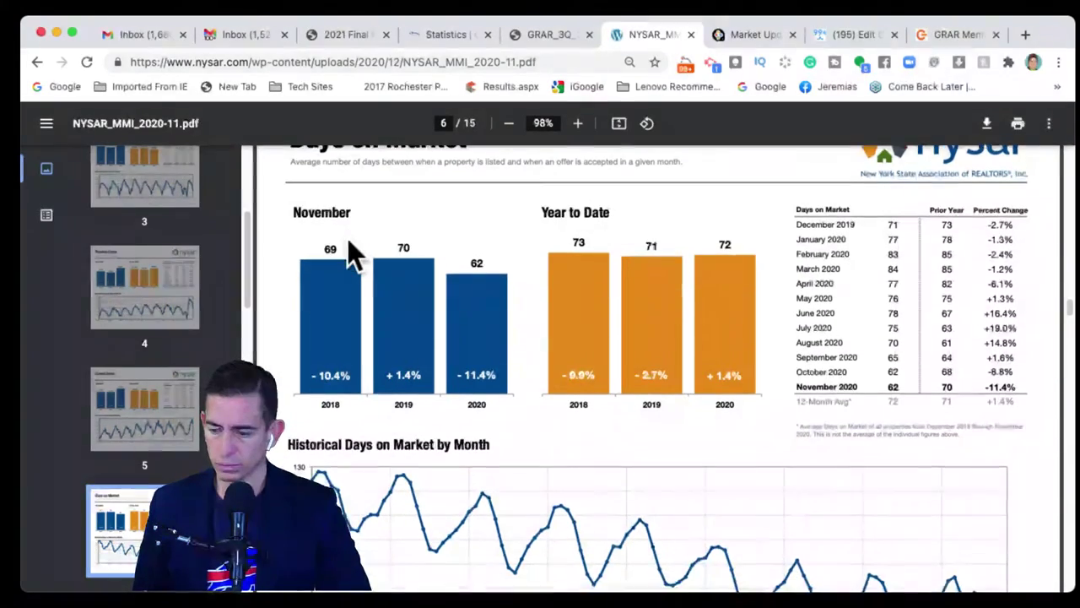
pyautogui.scroll(-15, 355, 253)
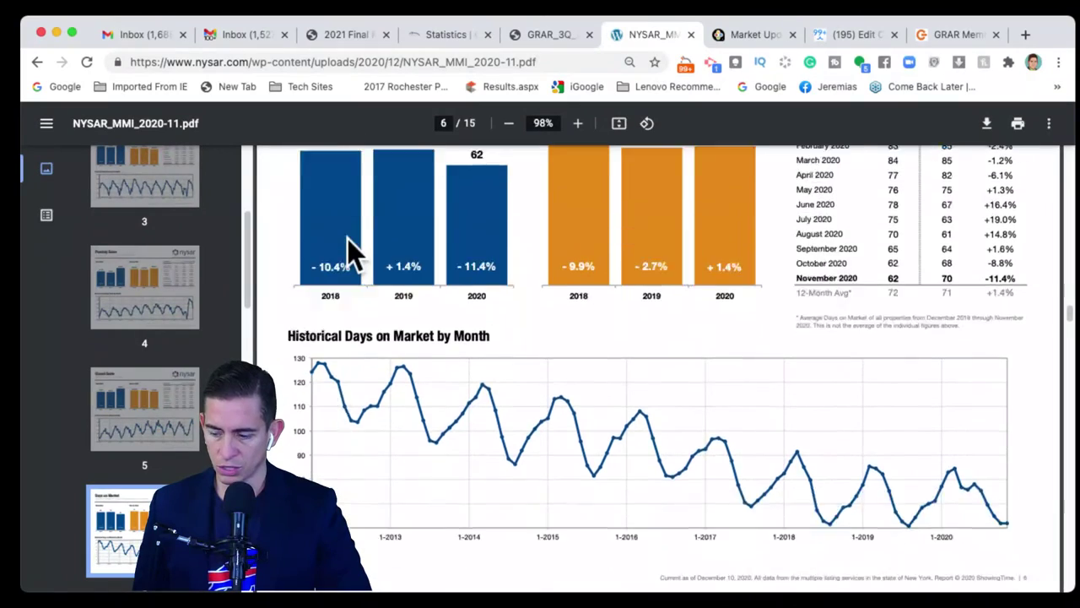
# Step: Review the Median Sales Price and Average Sales Price pages of the report
pyautogui.scroll(-10, 348, 233)
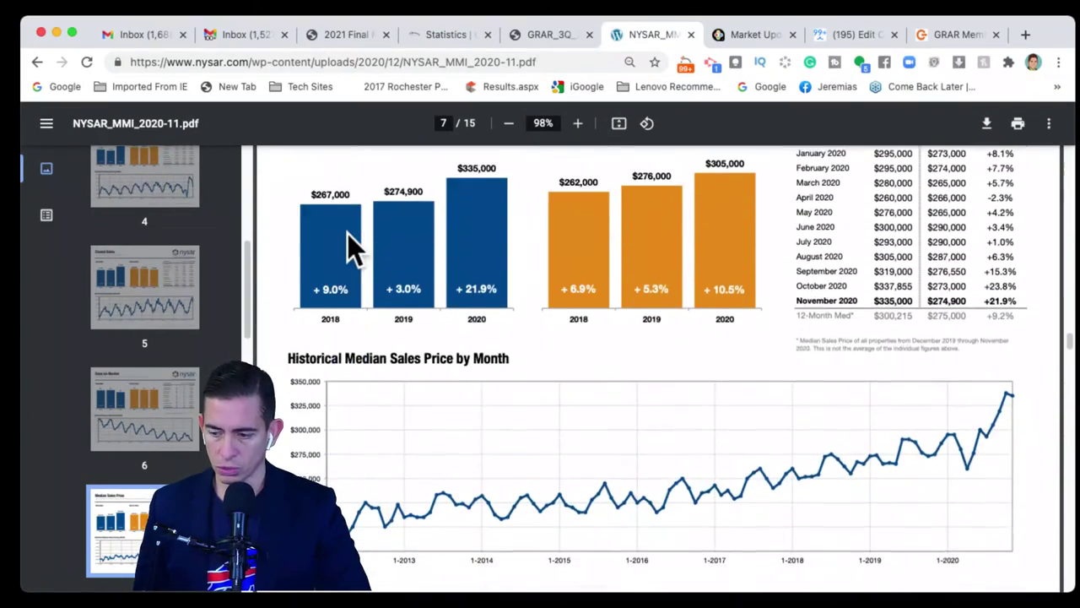
pyautogui.scroll(-10, 348, 244)
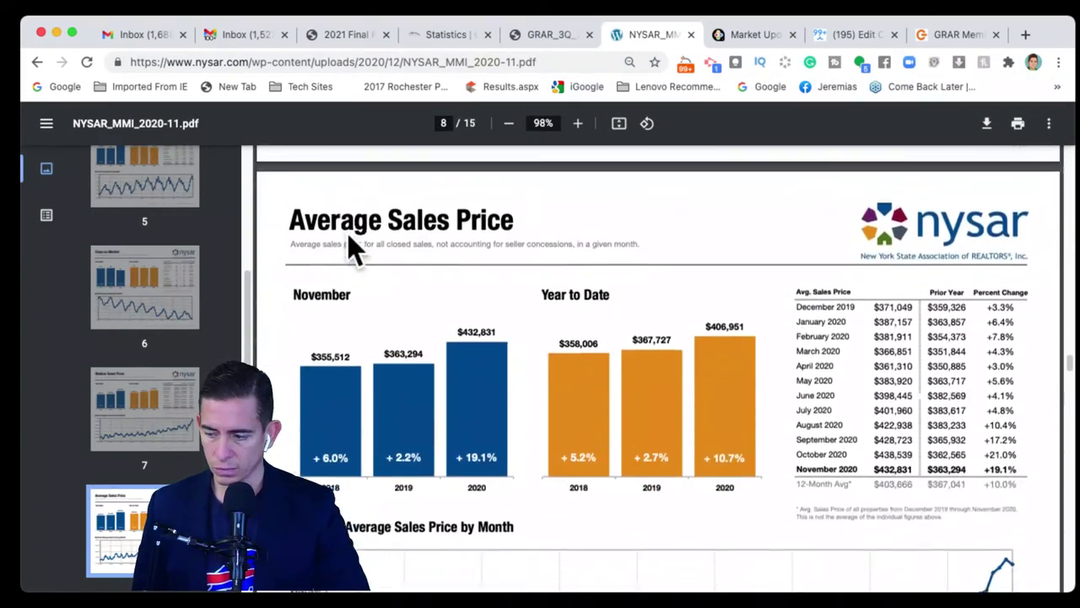
pyautogui.scroll(5, 353, 247)
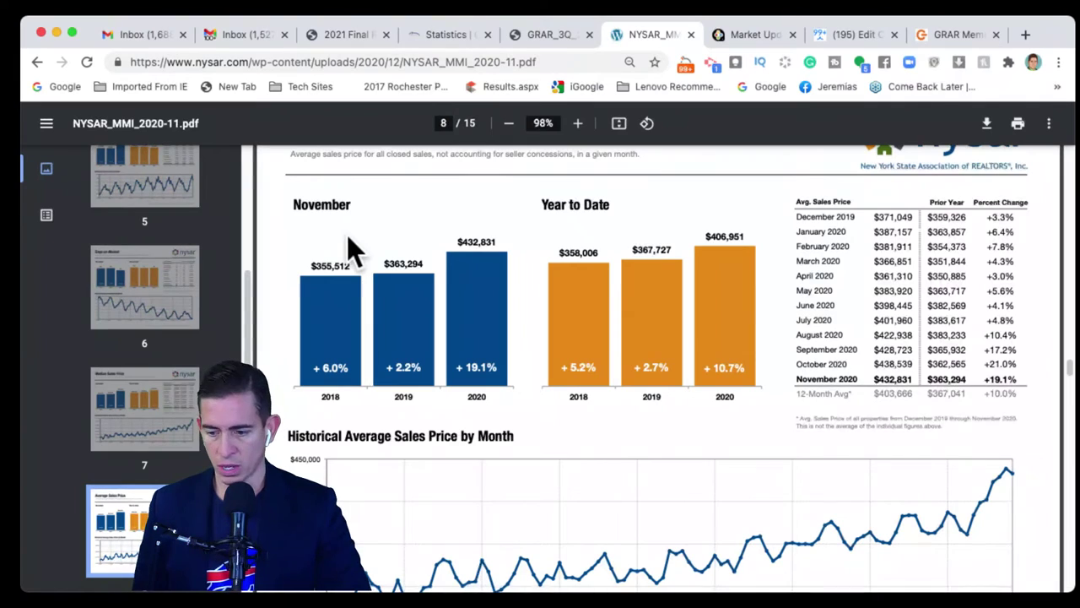
# Step: Examine the Percent of List Price Received and Housing Affordability Index pages with their historical charts
pyautogui.scroll(-10, 348, 238)
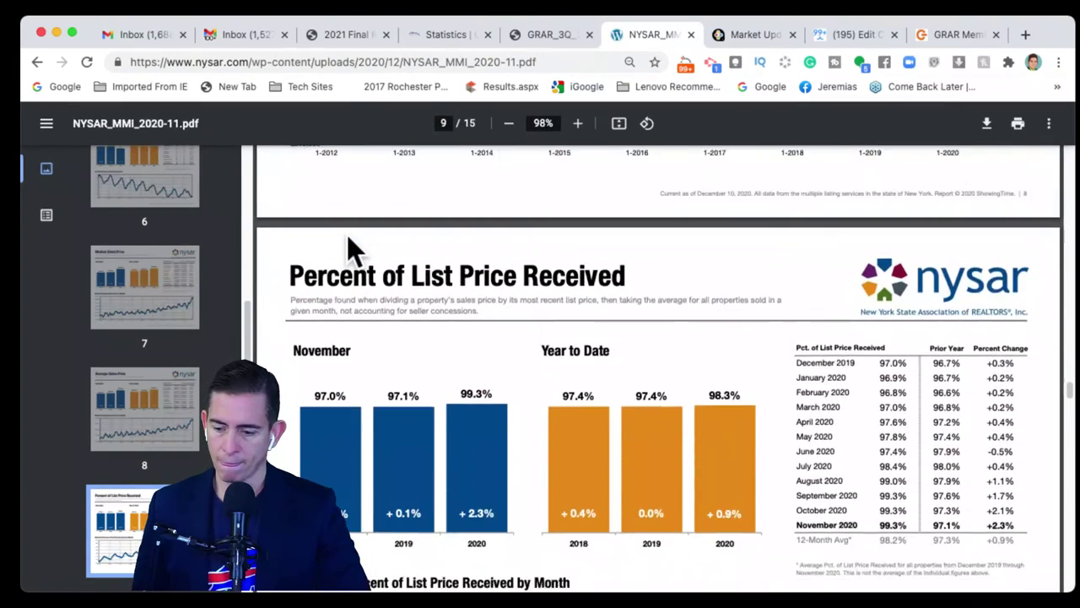
pyautogui.scroll(-5, 347, 235)
pyautogui.scroll(2, 347, 235)
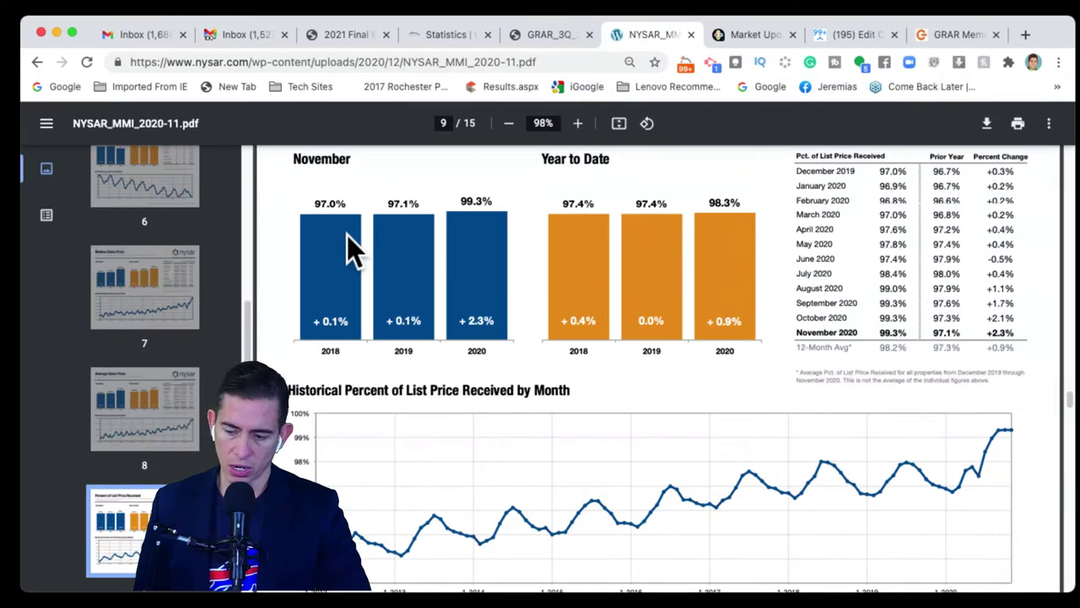
pyautogui.scroll(-10, 347, 235)
pyautogui.scroll(-3, 347, 235)
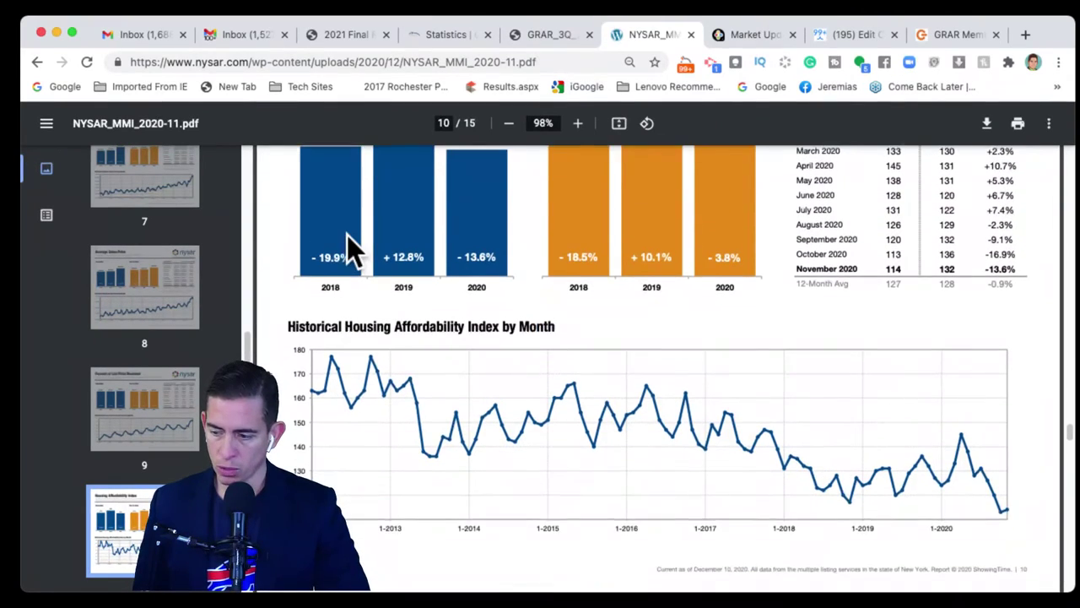
pyautogui.scroll(1, 346, 234)
# Step: Review the Inventory of Homes for Sale page and continue to Months Supply of Inventory
pyautogui.scroll(-10, 346, 234)
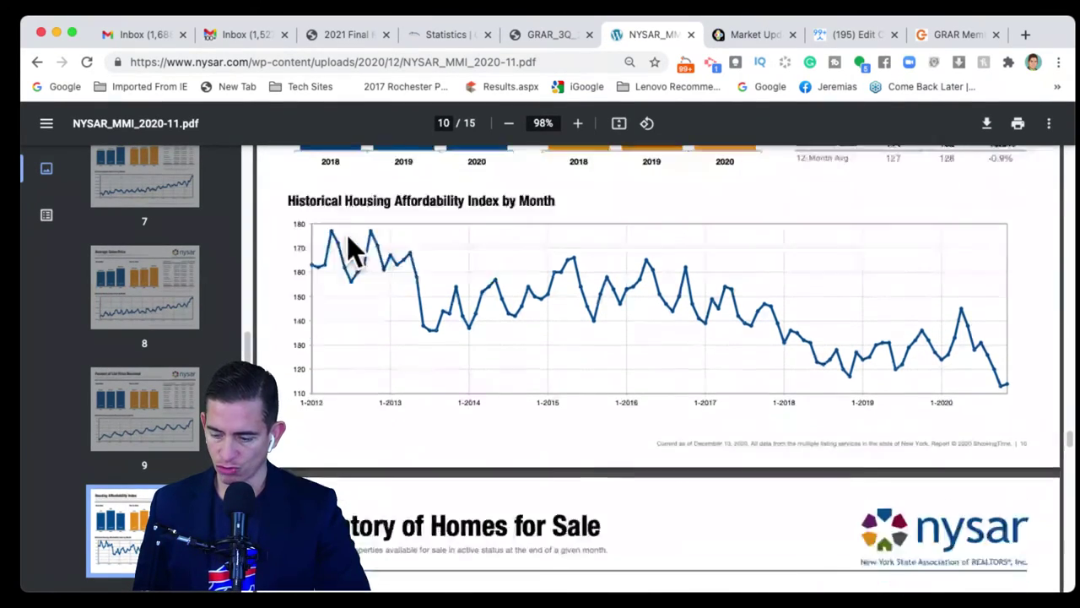
pyautogui.scroll(-2, 347, 234)
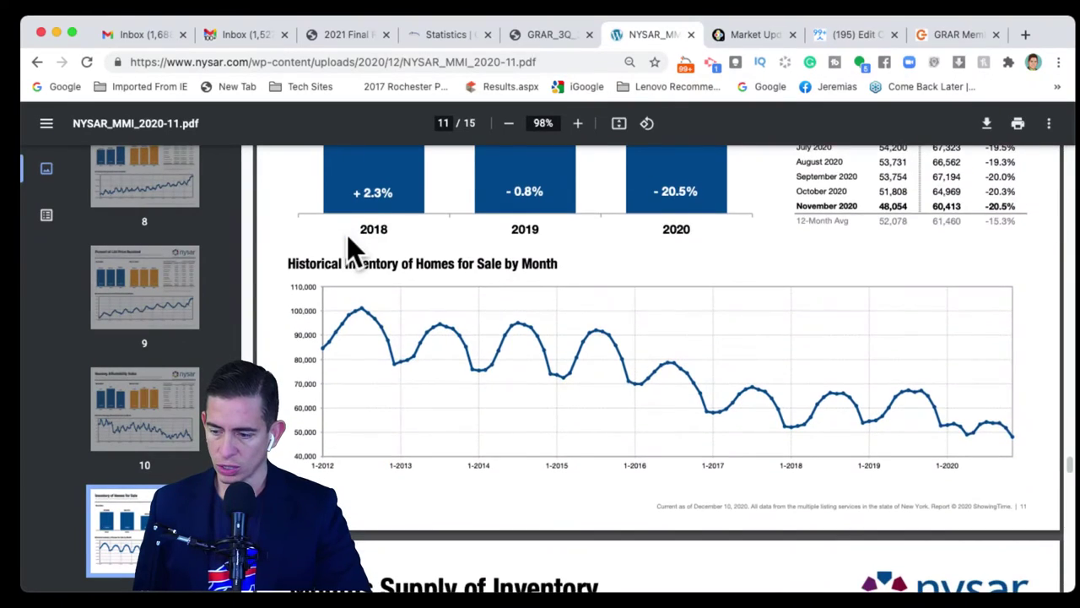
pyautogui.scroll(4, 347, 235)
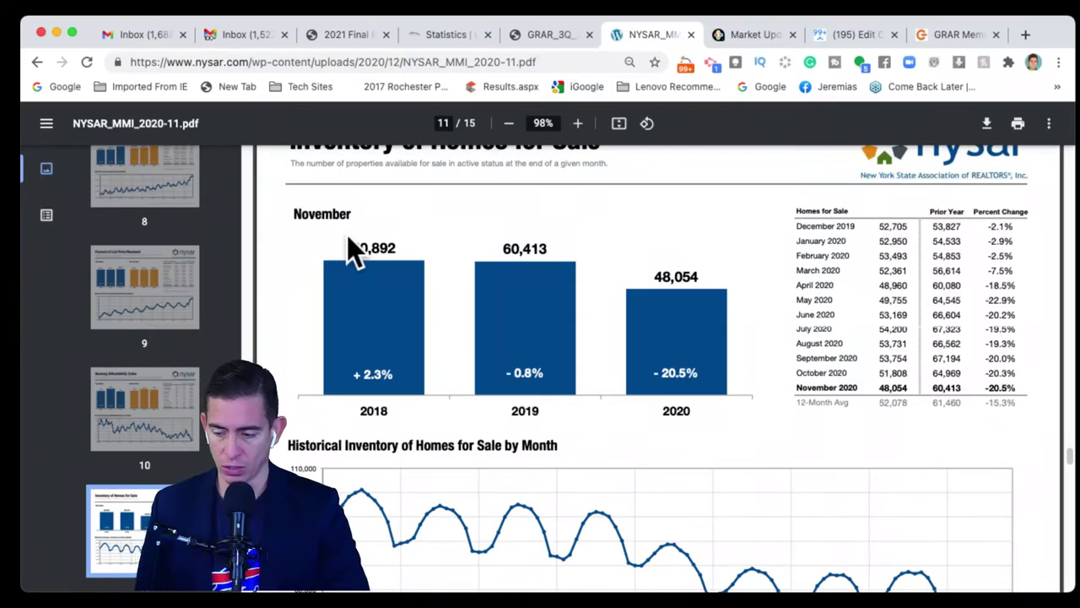
pyautogui.scroll(-10, 347, 236)
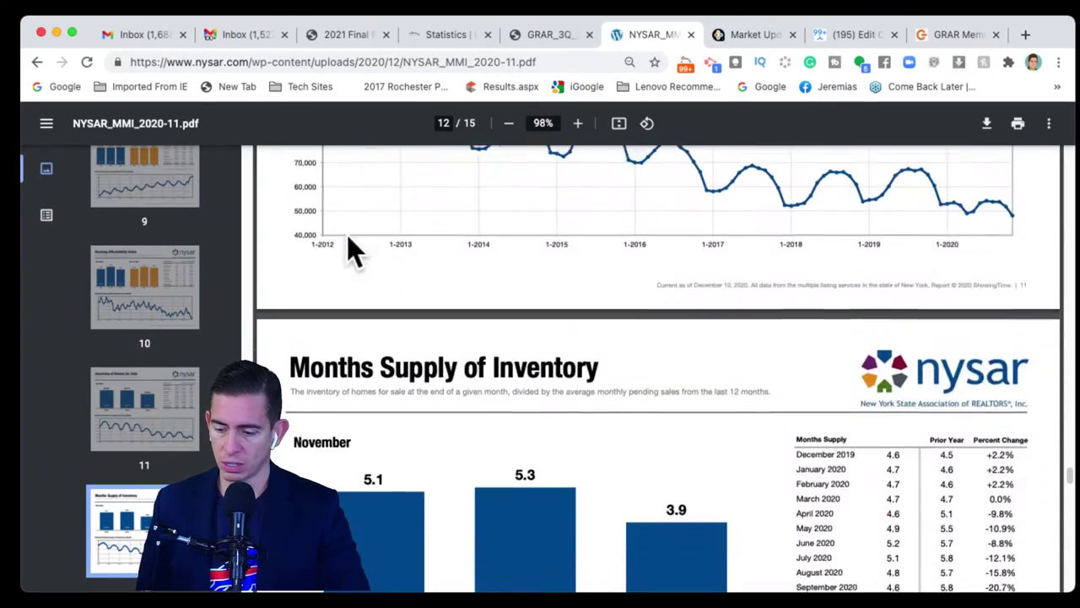
# Step: Read the Activity by County tables on pages 13 to 15, comparing listings, sales, prices and supply for the New York counties
pyautogui.scroll(-15, 347, 235)
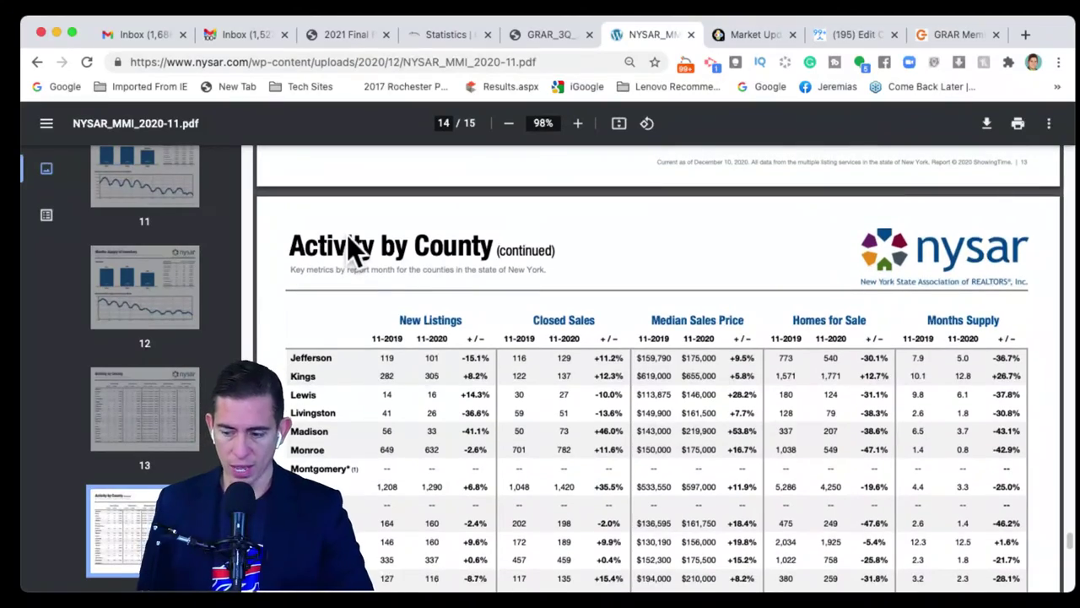
pyautogui.scroll(3, 347, 234)
pyautogui.scroll(5, 347, 235)
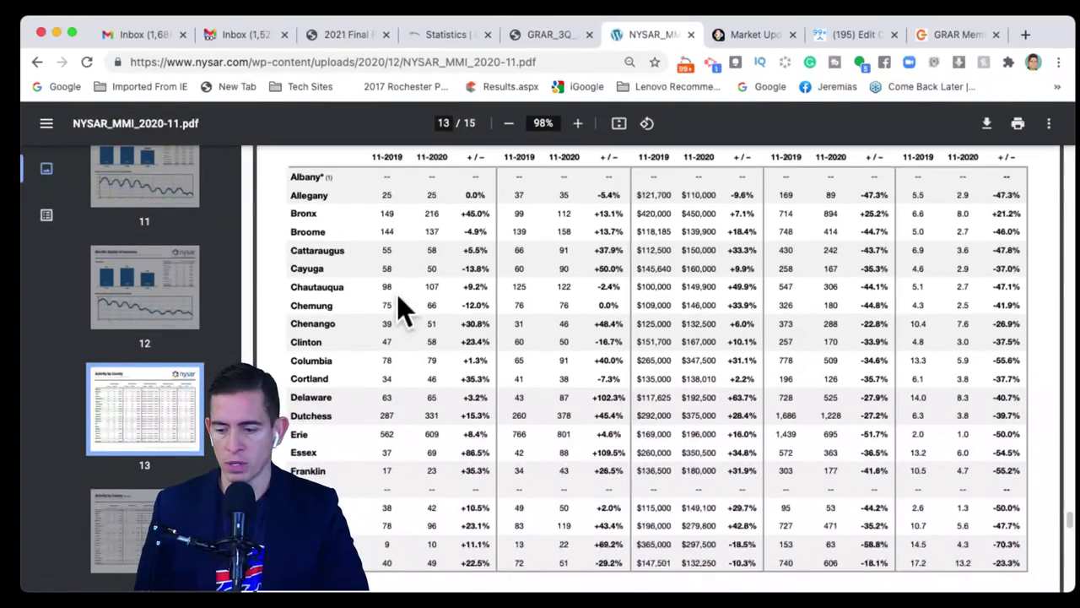
pyautogui.scroll(-1, 396, 296)
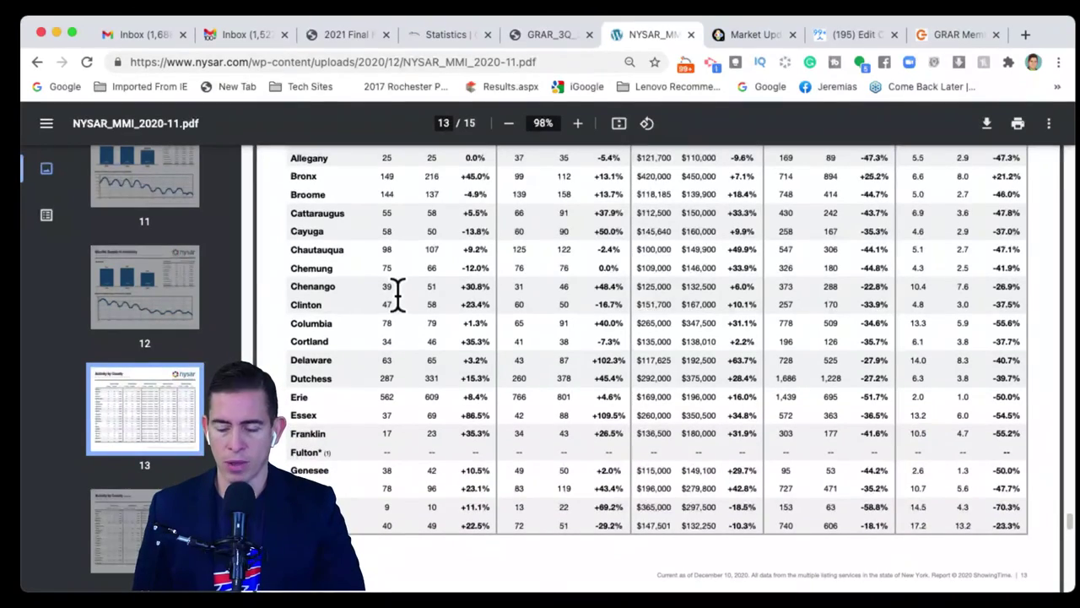
pyautogui.scroll(-5, 397, 295)
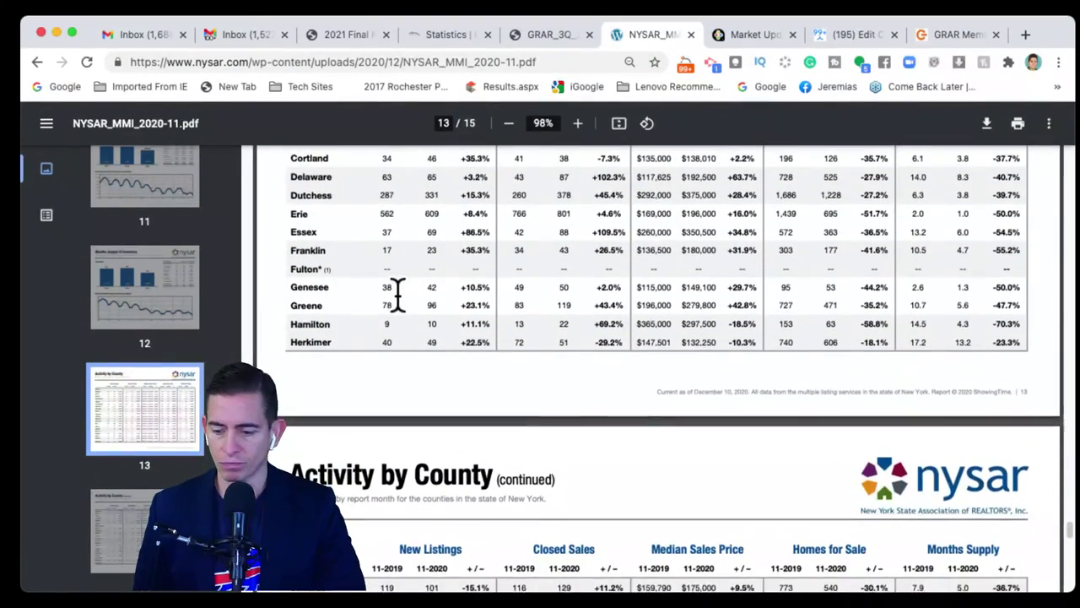
pyautogui.scroll(1, 397, 294)
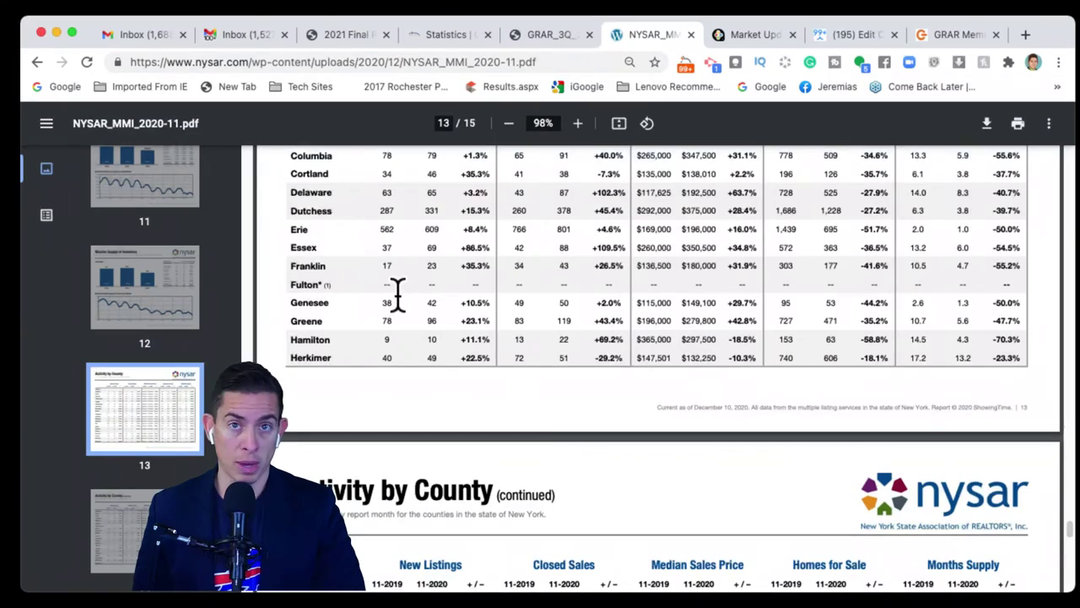
pyautogui.scroll(1, 396, 295)
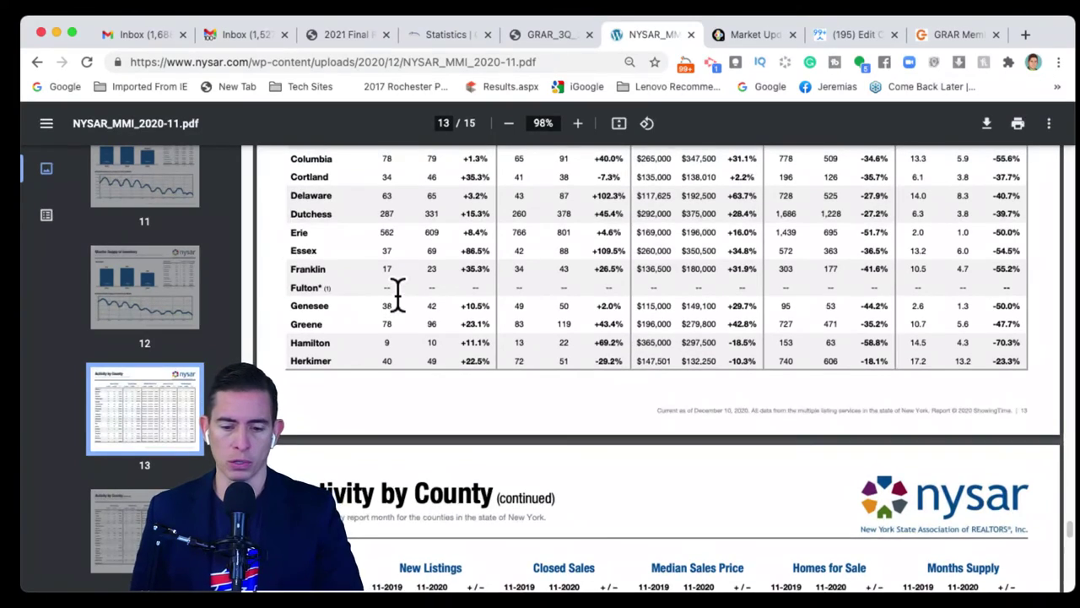
pyautogui.scroll(-5, 396, 295)
pyautogui.scroll(-6, 397, 300)
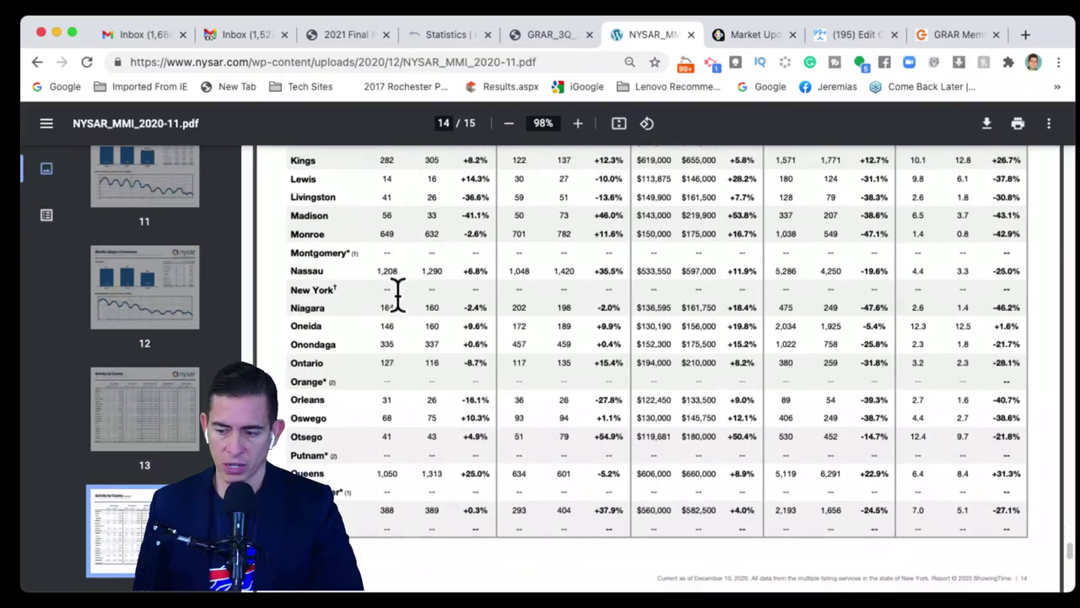
pyautogui.scroll(-8, 397, 295)
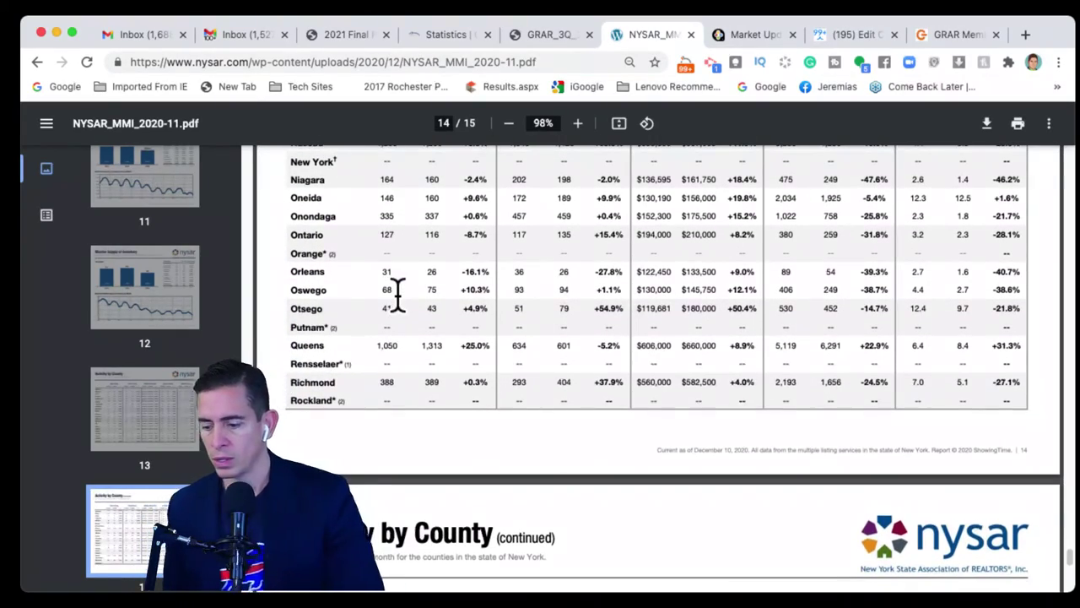
pyautogui.scroll(-7, 397, 293)
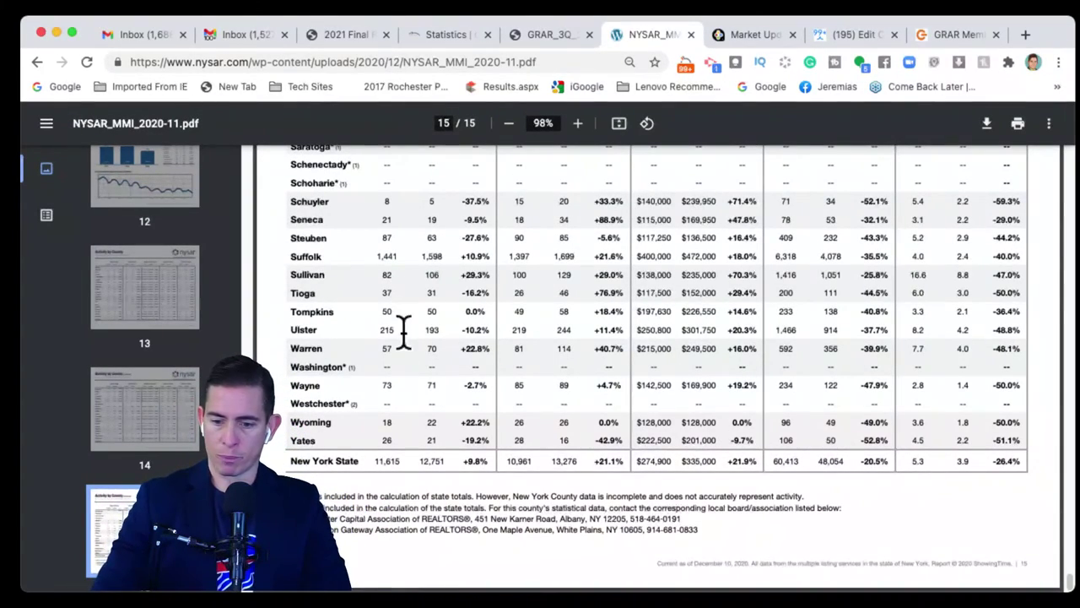
# Step: Switch to the 10.Dream.Home.SBA flow in ManyChat and examine the message asking whether the contact is working with an exclusive buyer's agent
pyautogui.click(850, 44)
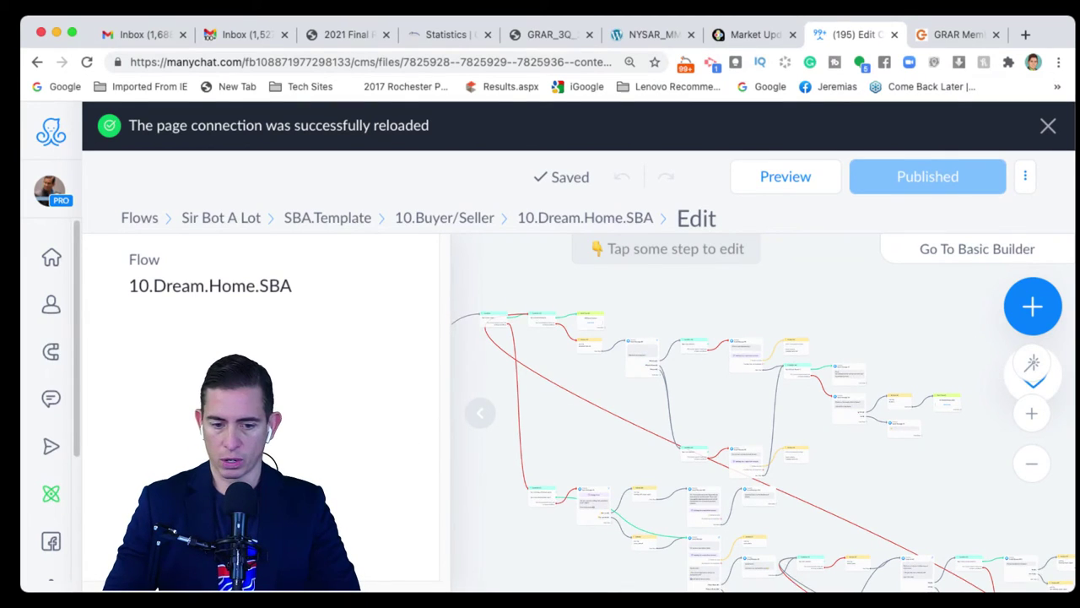
pyautogui.scroll(-3, 692, 446)
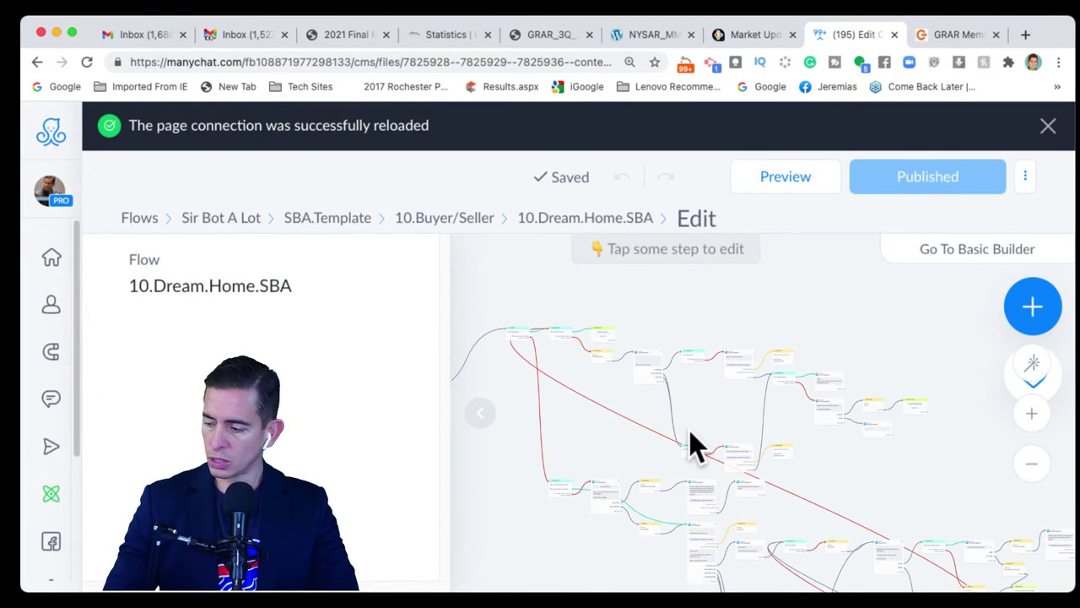
pyautogui.scroll(-3, 691, 434)
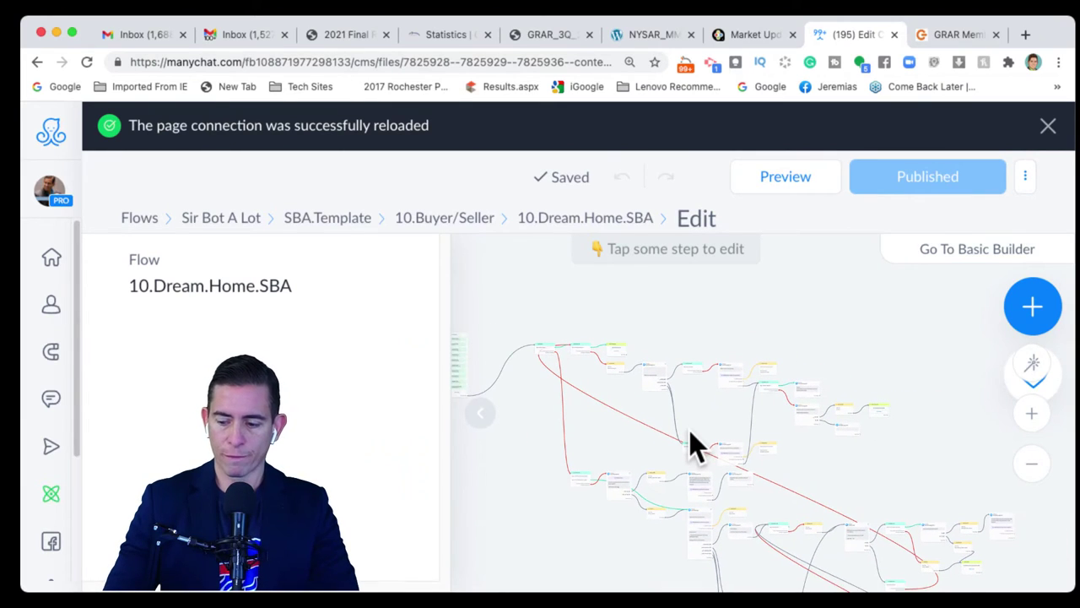
pyautogui.click(1032, 412)
pyautogui.click(1037, 406)
pyautogui.click(1037, 406)
pyautogui.click(1038, 406)
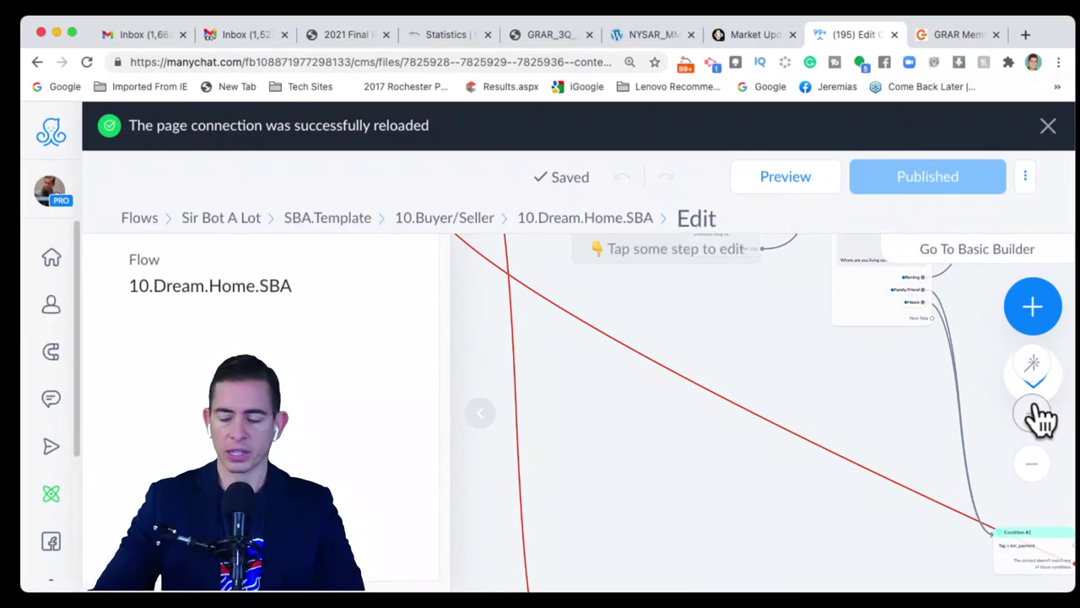
pyautogui.moveTo(675, 475); pyautogui.dragTo(755, 279)
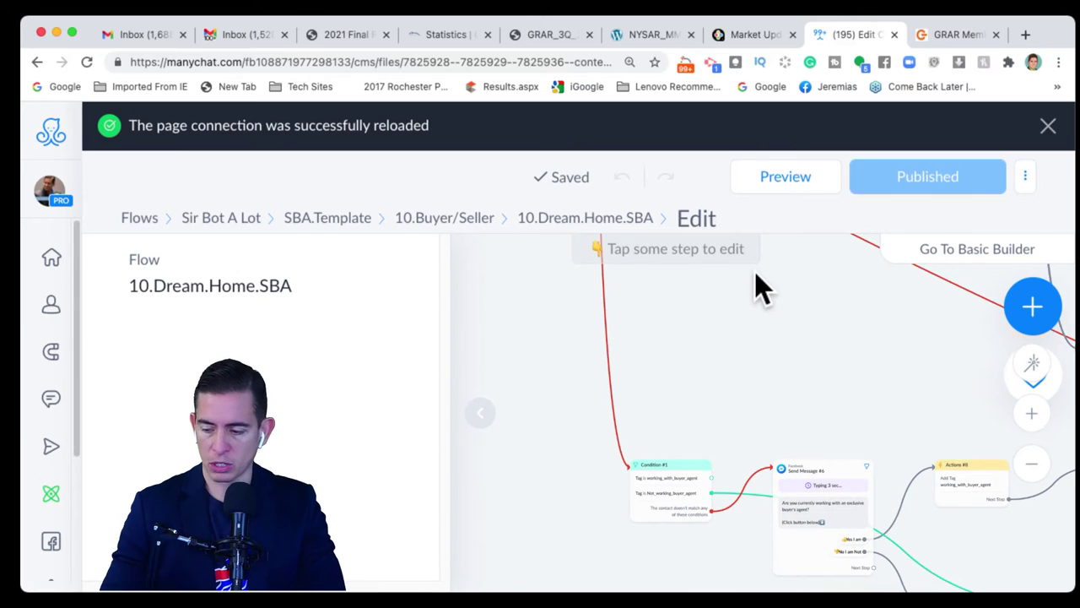
pyautogui.moveTo(758, 353); pyautogui.dragTo(660, 296)
pyautogui.scroll(5, 665, 353)
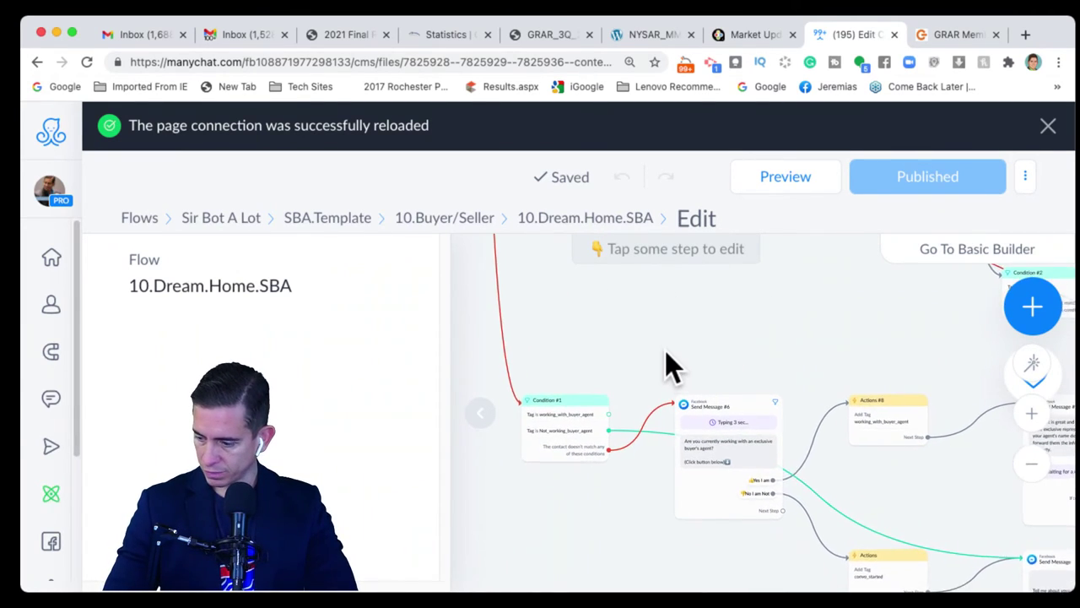
pyautogui.moveTo(668, 331); pyautogui.dragTo(600, 255)
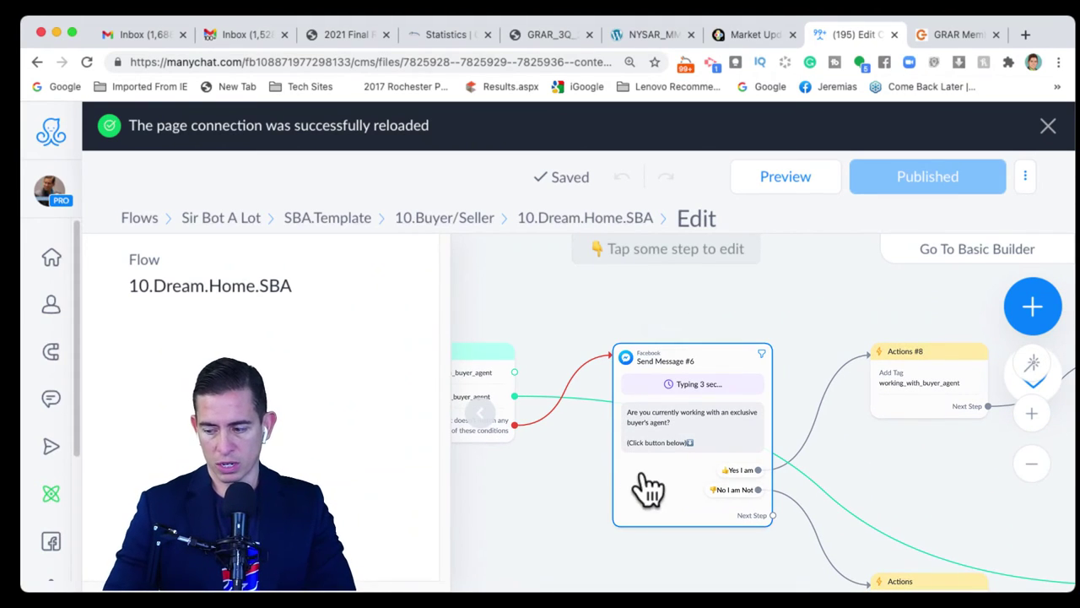
pyautogui.moveTo(683, 501)
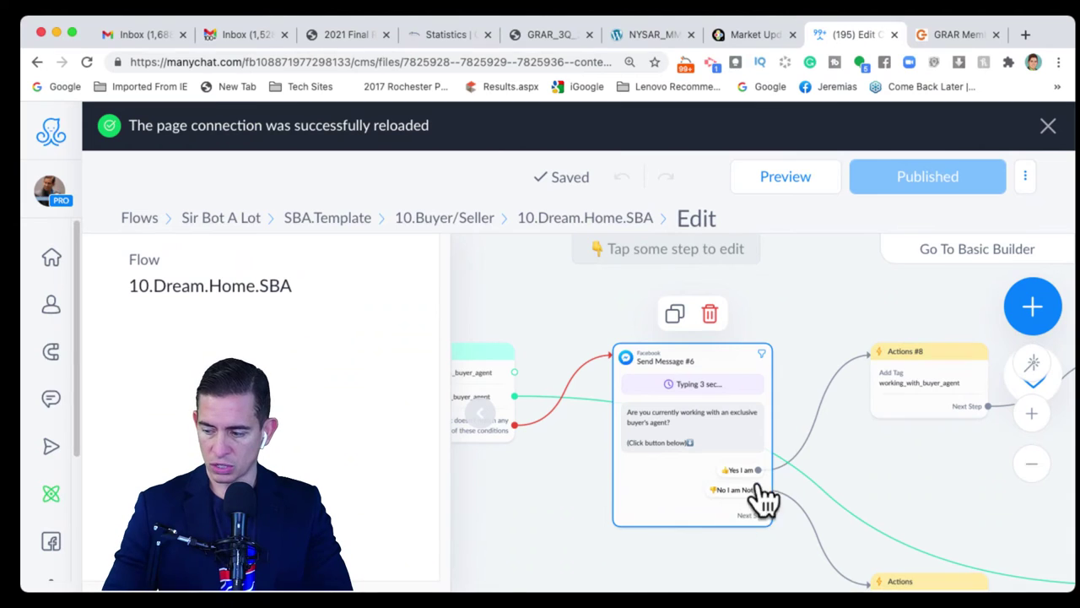
# Step: Examine the branches after the buyer's agent question, the dream home message and the "Where are you living now?" message in the flow
pyautogui.moveTo(902, 454); pyautogui.dragTo(541, 397)
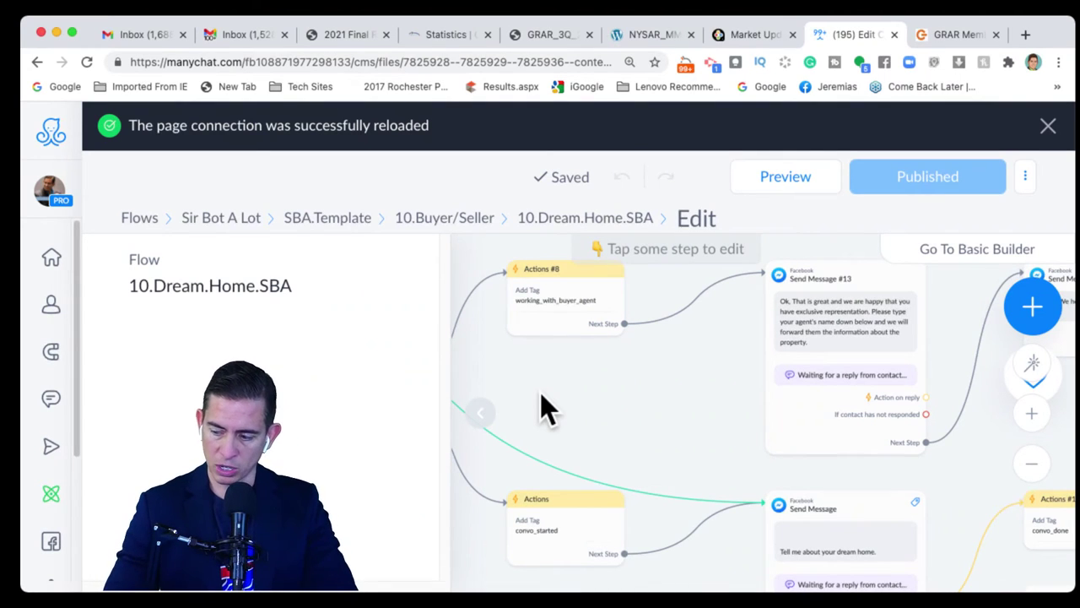
pyautogui.moveTo(650, 386); pyautogui.dragTo(666, 265)
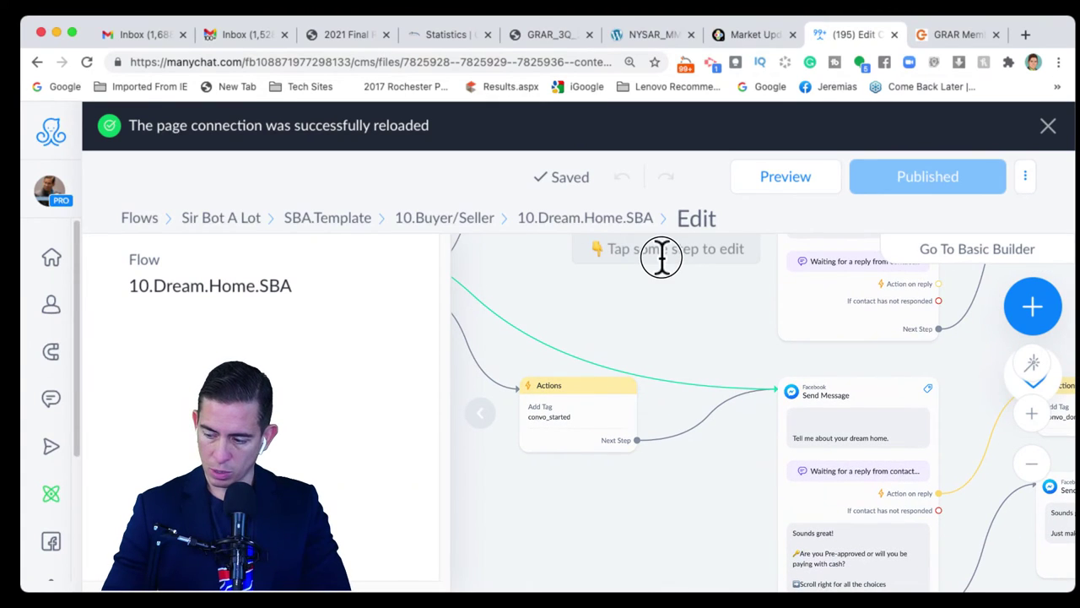
pyautogui.moveTo(704, 337); pyautogui.dragTo(777, 549)
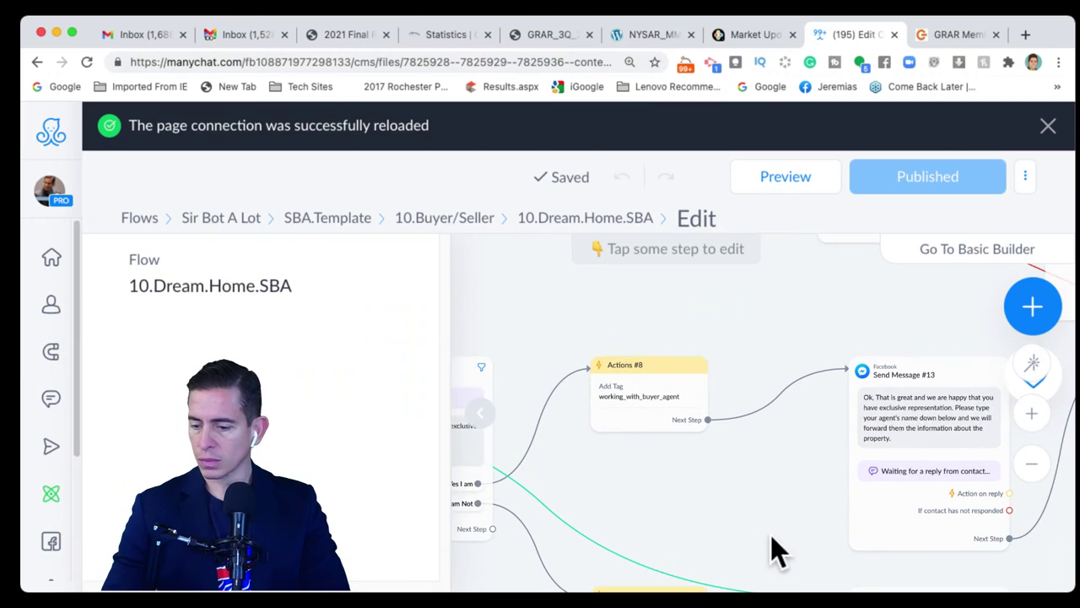
pyautogui.moveTo(553, 312); pyautogui.dragTo(806, 570)
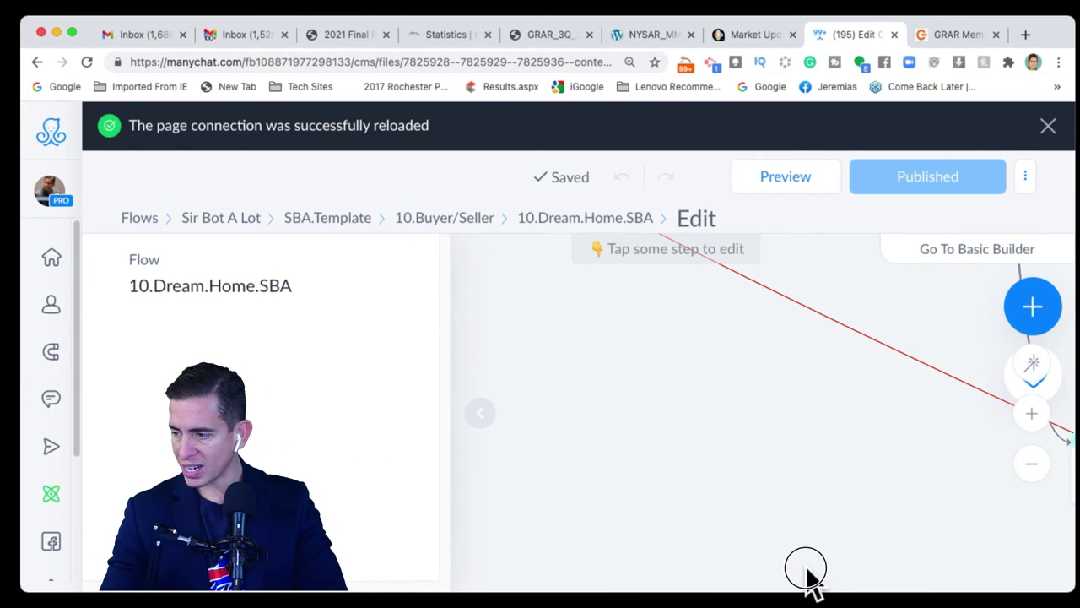
pyautogui.moveTo(588, 465); pyautogui.dragTo(911, 591)
pyautogui.moveTo(822, 386); pyautogui.dragTo(699, 597)
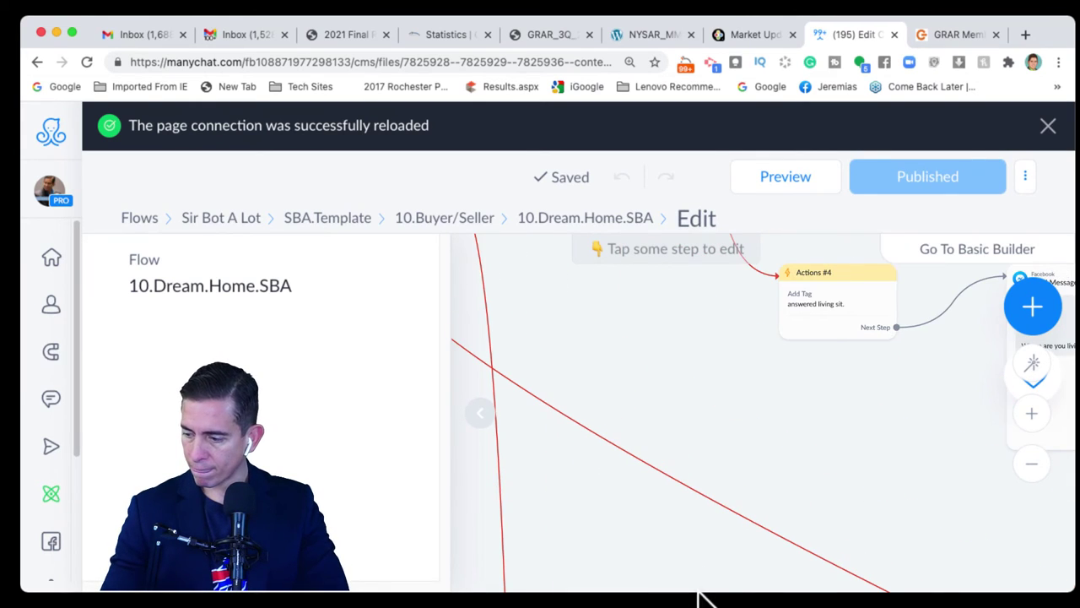
pyautogui.moveTo(743, 381); pyautogui.dragTo(501, 419)
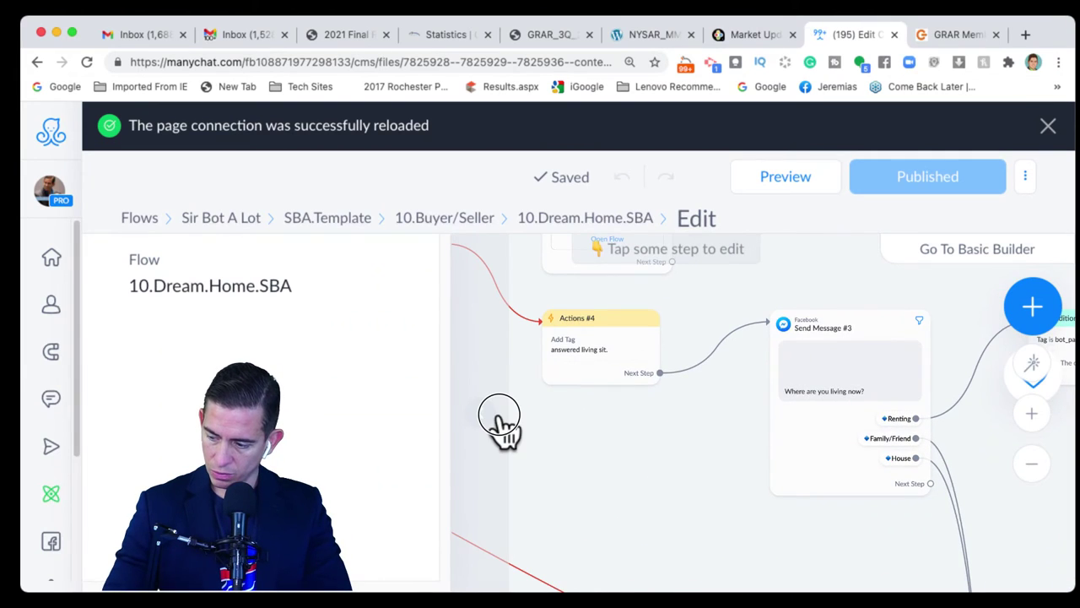
pyautogui.moveTo(622, 453); pyautogui.dragTo(427, 430)
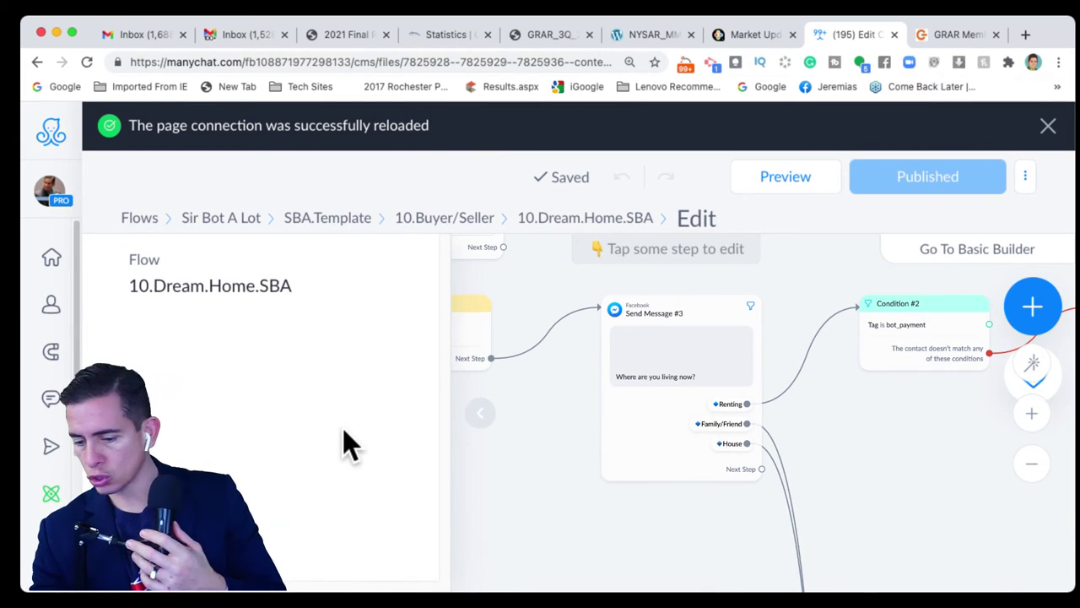
# Step: Search the flows for "10.market" and open the 10.Market.Report.SBA flow
pyautogui.click(142, 219)
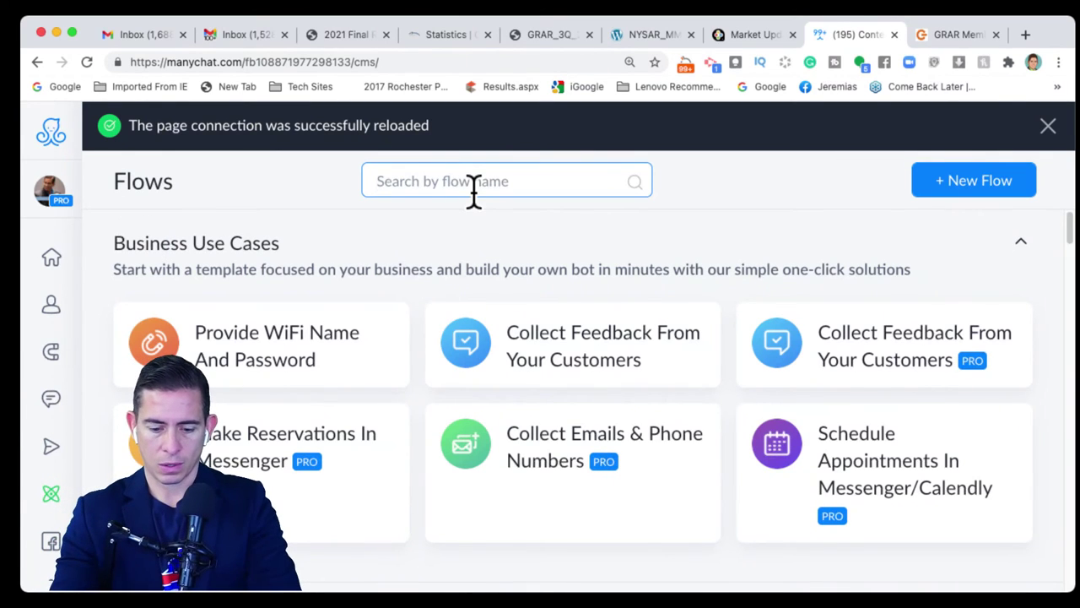
pyautogui.write('10.market')
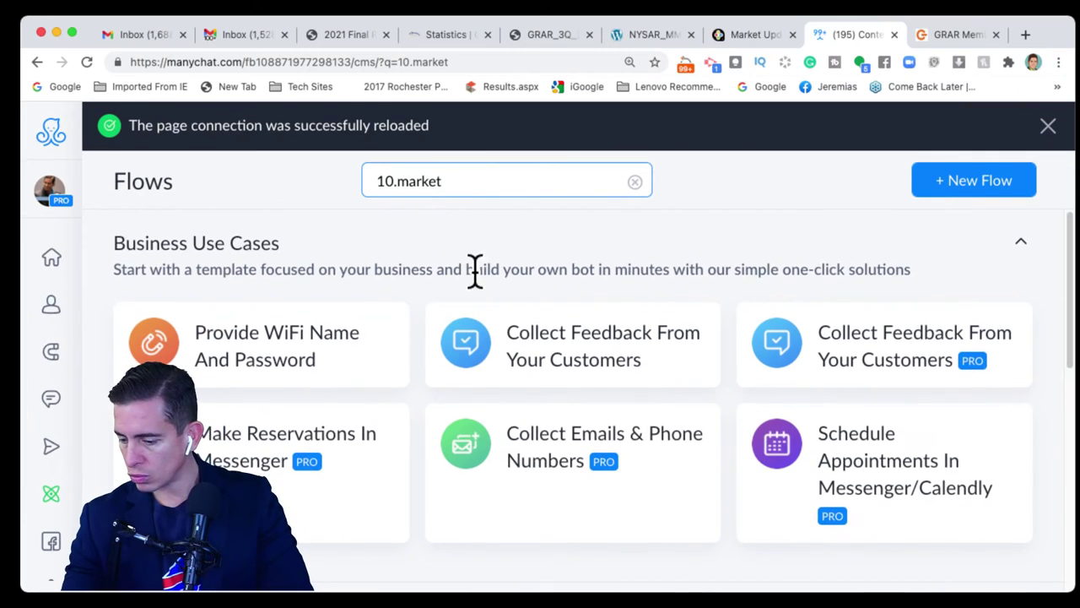
pyautogui.scroll(-3, 464, 354)
pyautogui.scroll(-4, 468, 371)
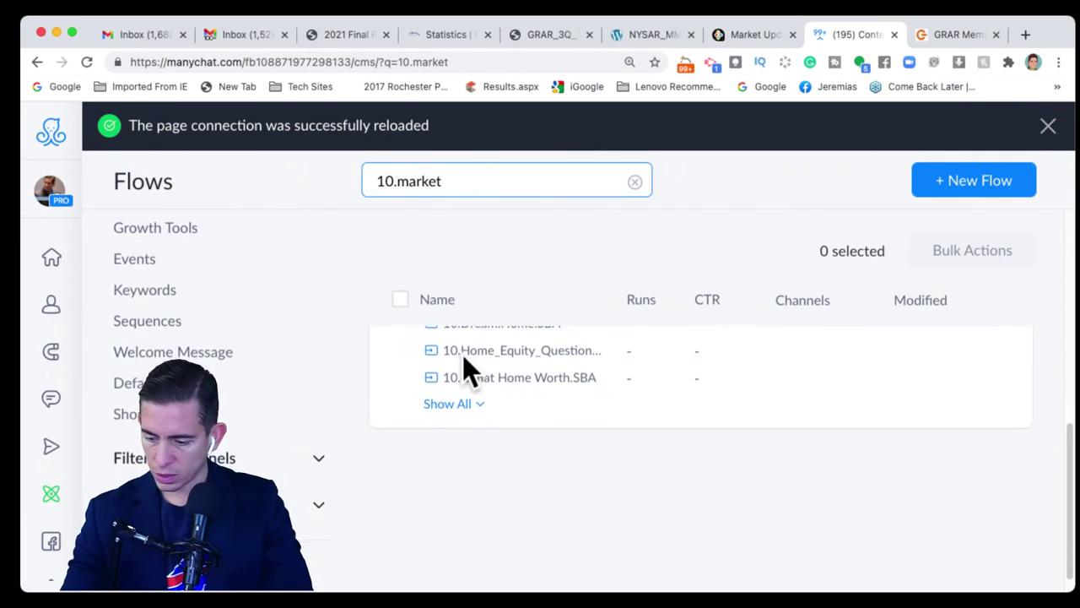
pyautogui.scroll(1, 468, 372)
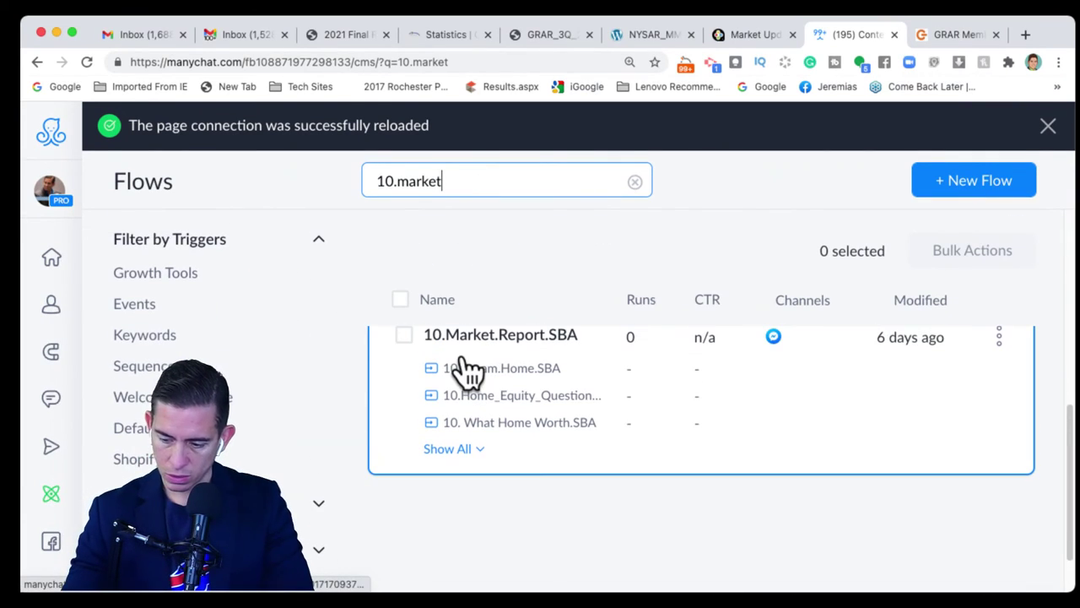
pyautogui.click(517, 338)
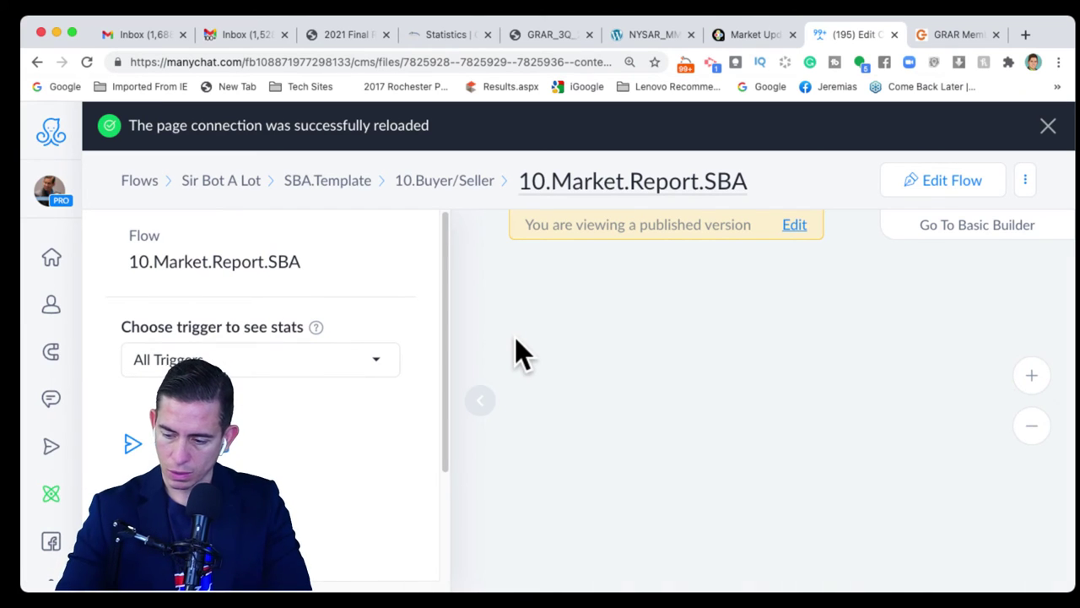
# Step: Examine the opening conditions of the flow and the "How's the market?" message asking what the contact wants to know
pyautogui.scroll(6, 620, 437)
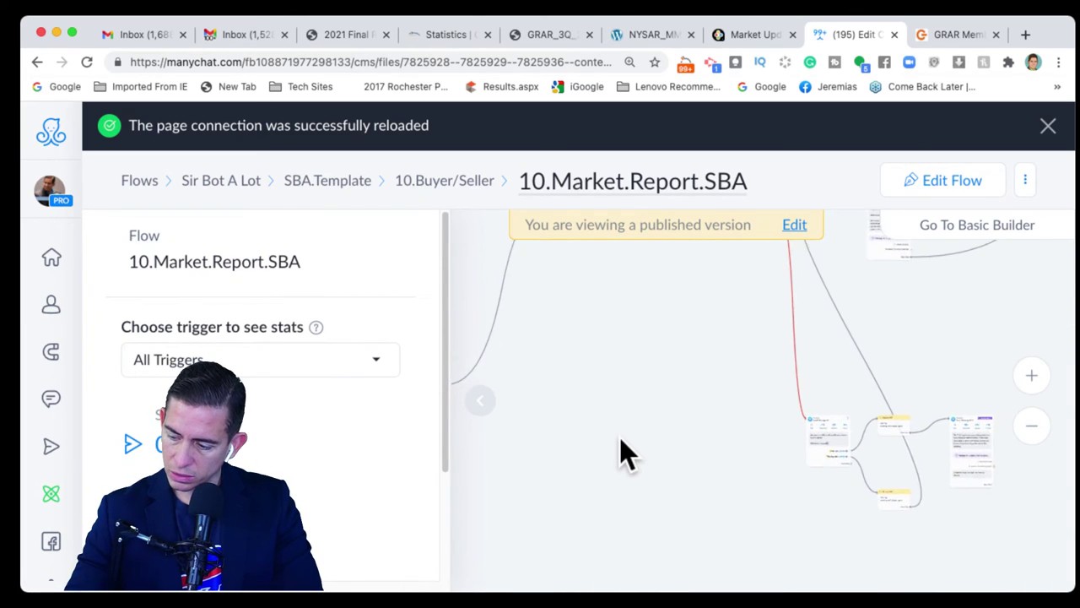
pyautogui.moveTo(612, 414); pyautogui.dragTo(577, 570)
pyautogui.scroll(8, 579, 583)
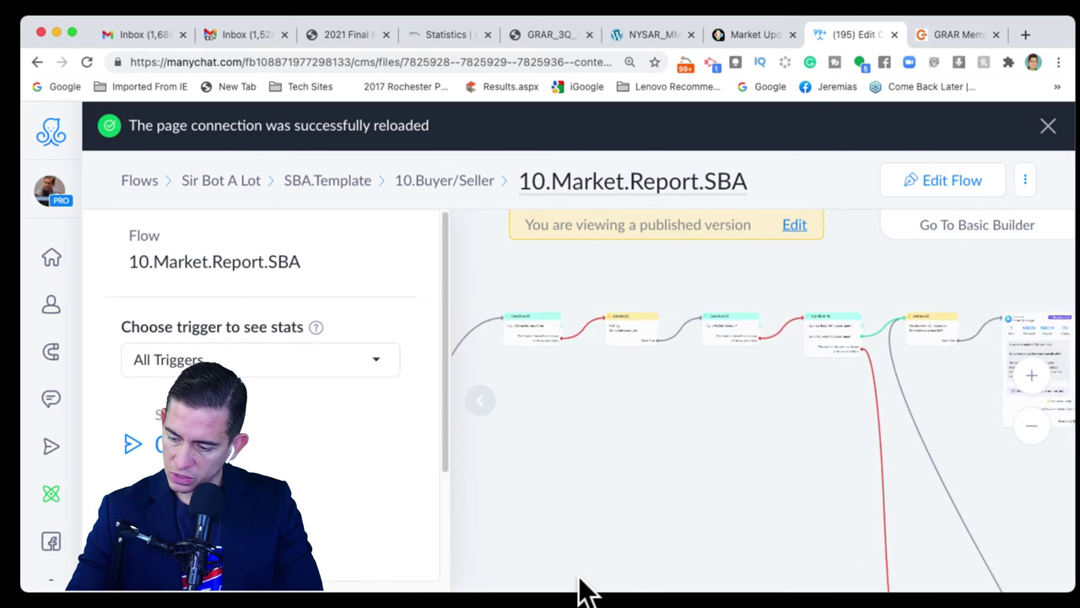
pyautogui.scroll(1, 582, 590)
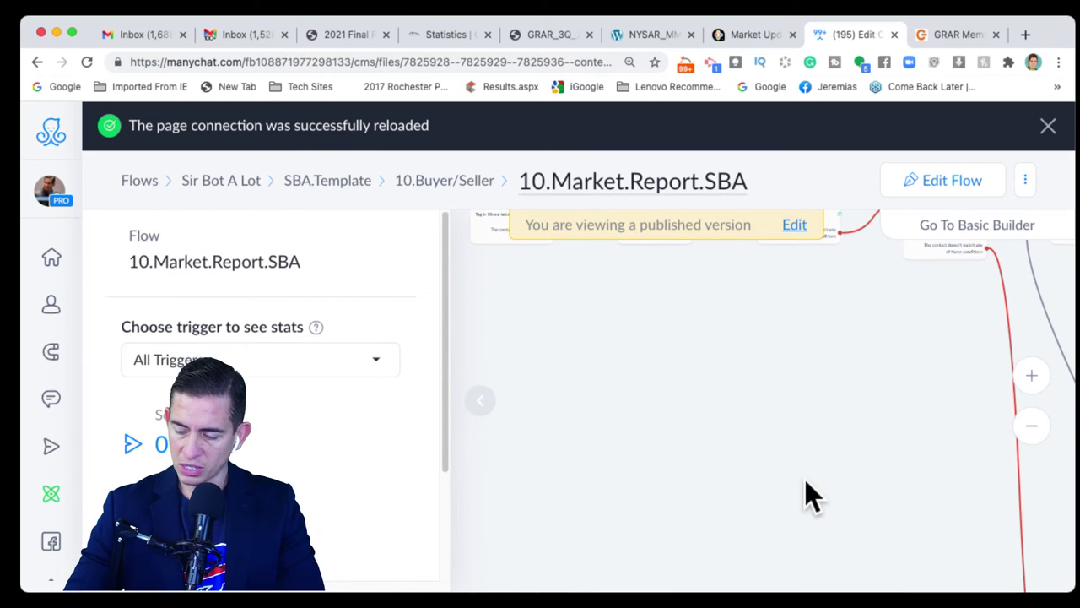
pyautogui.moveTo(716, 425); pyautogui.dragTo(719, 553)
pyautogui.moveTo(781, 490); pyautogui.dragTo(432, 439)
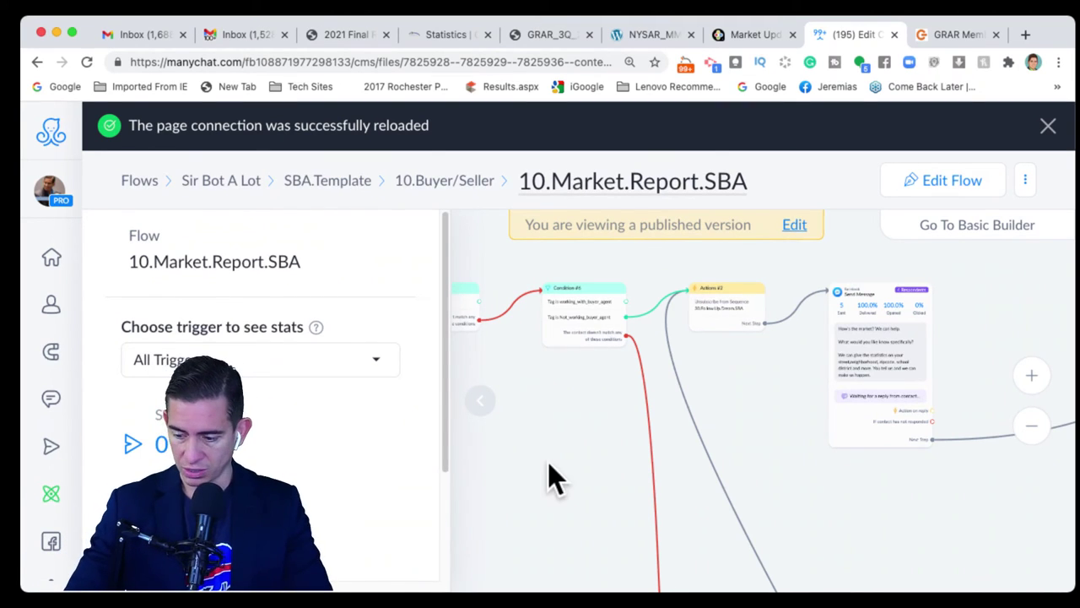
pyautogui.scroll(3, 743, 374)
pyautogui.scroll(2, 743, 374)
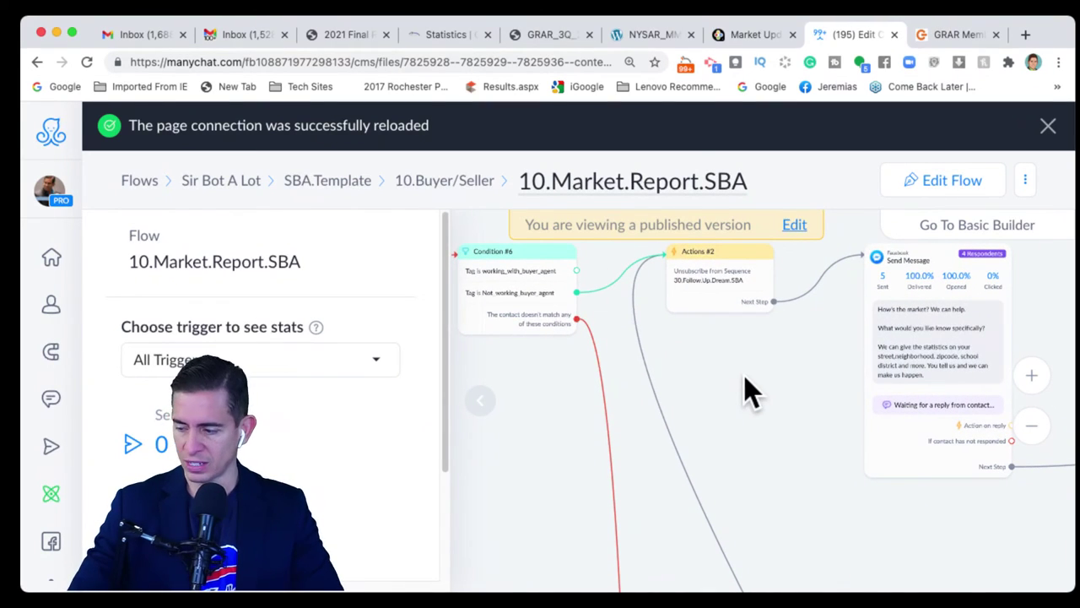
pyautogui.moveTo(776, 426); pyautogui.dragTo(573, 451)
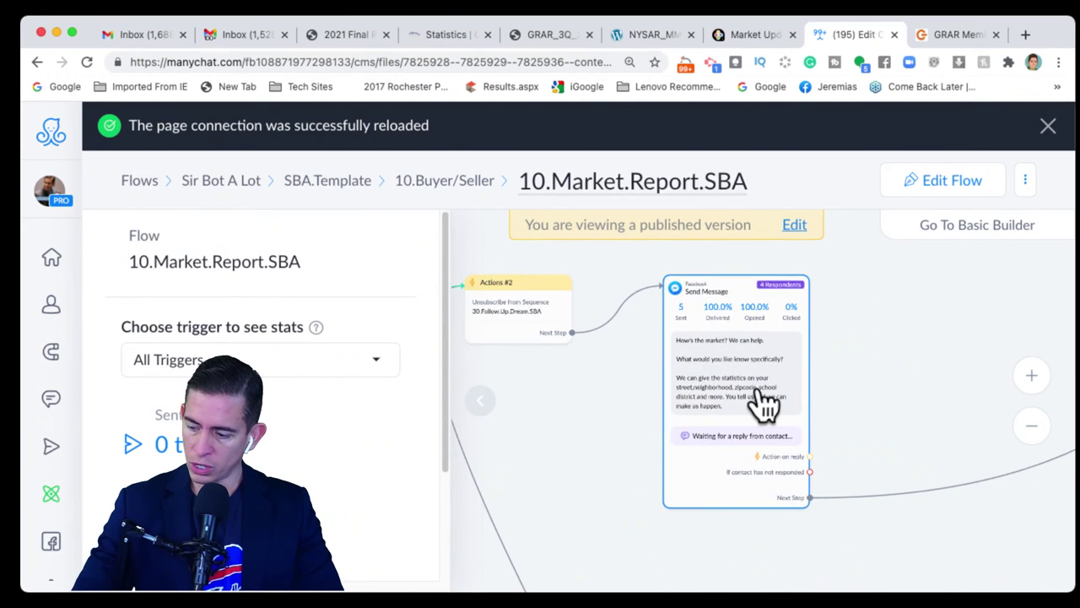
pyautogui.scroll(1, 861, 376)
pyautogui.scroll(3, 861, 376)
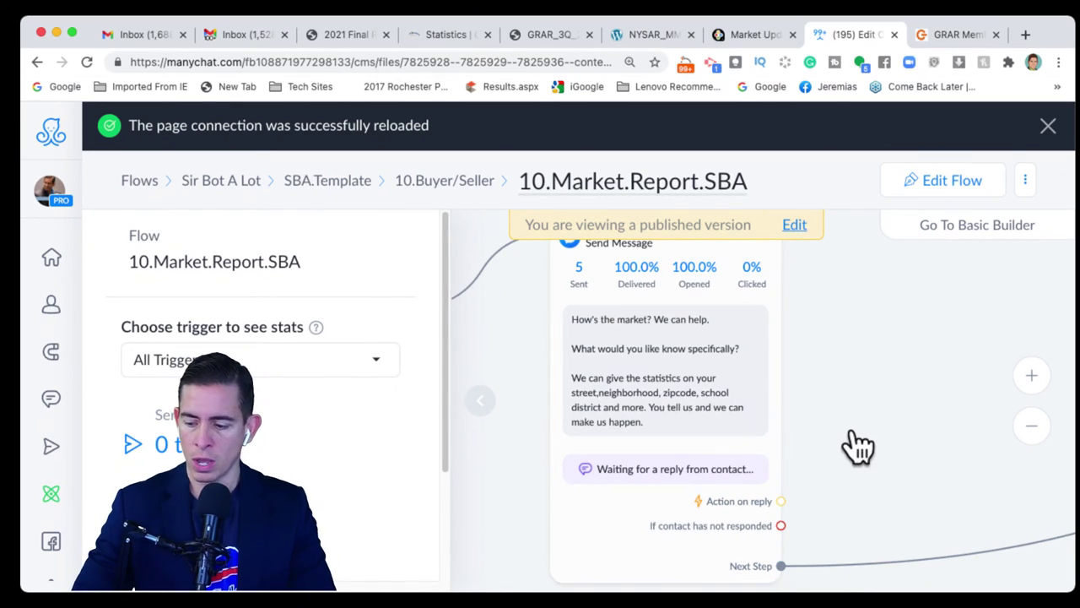
# Step: Follow the flow from the "How's the market?" message to the message asking about the time frame and read it
pyautogui.moveTo(853, 428); pyautogui.dragTo(684, 380)
pyautogui.click(1044, 431)
pyautogui.click(1043, 430)
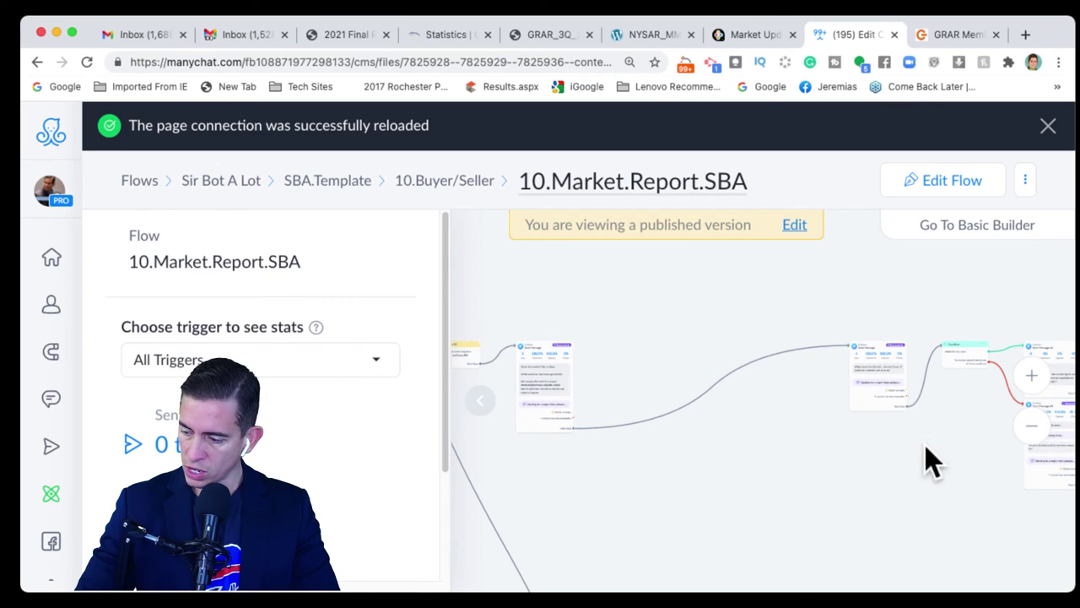
pyautogui.scroll(3, 929, 498)
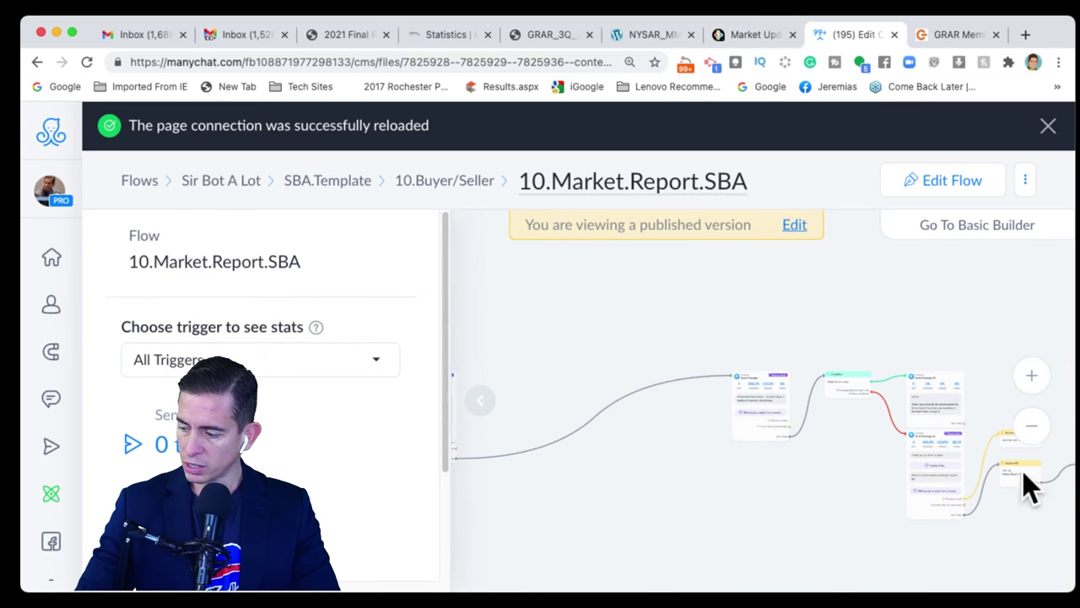
pyautogui.click(1047, 385)
pyautogui.moveTo(984, 398); pyautogui.dragTo(332, 355)
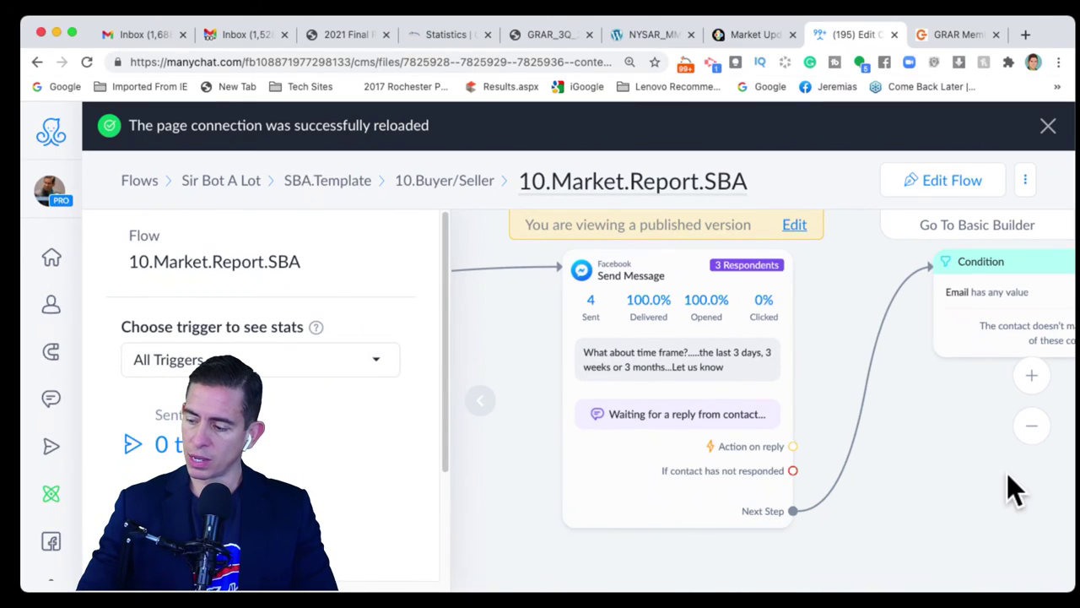
# Step: Examine the Email condition with its Send Message #4 and Send Message #1 branches, continuing to Actions #5 and Actions #3
pyautogui.moveTo(1013, 481); pyautogui.dragTo(540, 460)
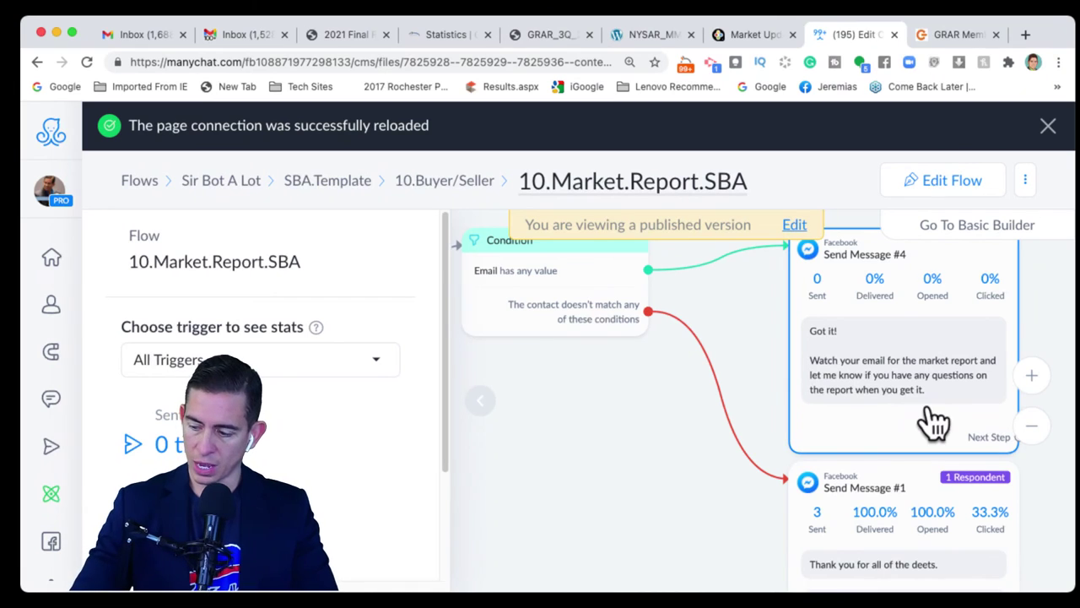
pyautogui.moveTo(928, 422); pyautogui.dragTo(916, 353)
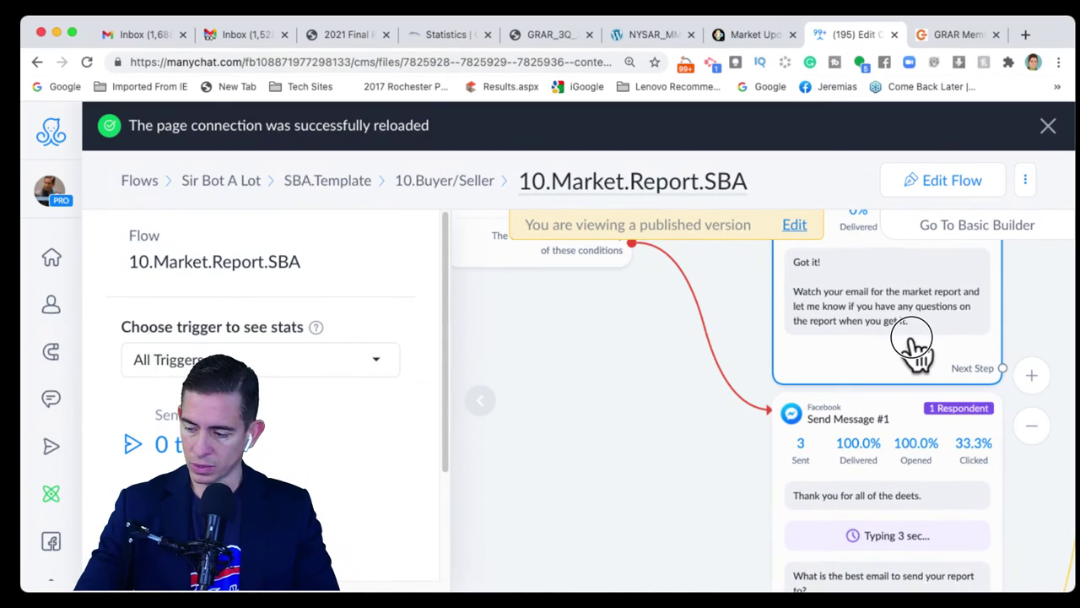
pyautogui.click(916, 353)
pyautogui.moveTo(654, 404); pyautogui.dragTo(633, 299)
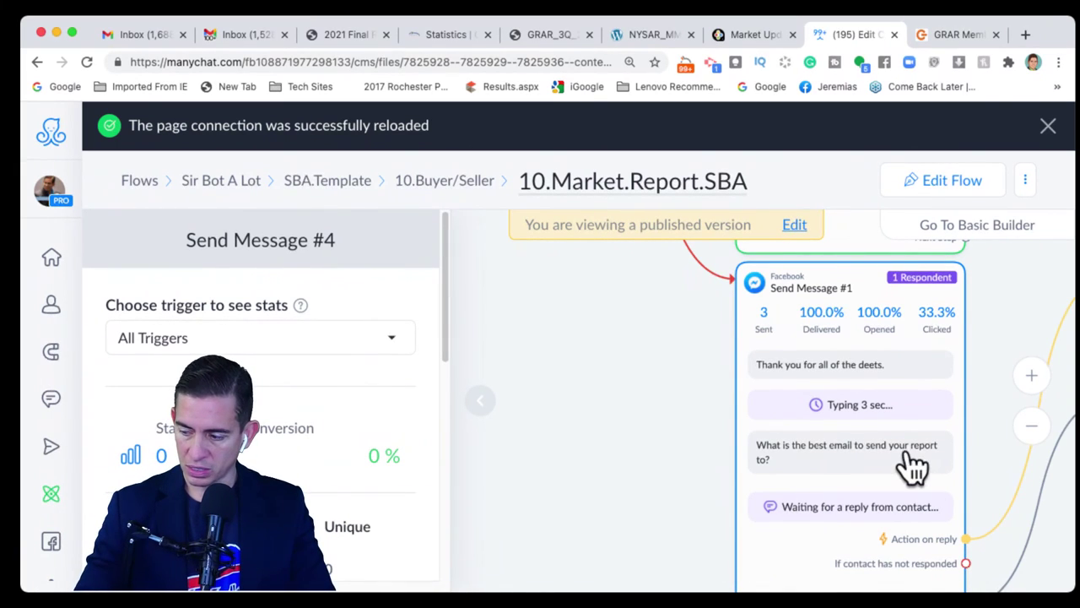
pyautogui.click(1036, 251)
pyautogui.moveTo(1036, 251); pyautogui.dragTo(637, 355)
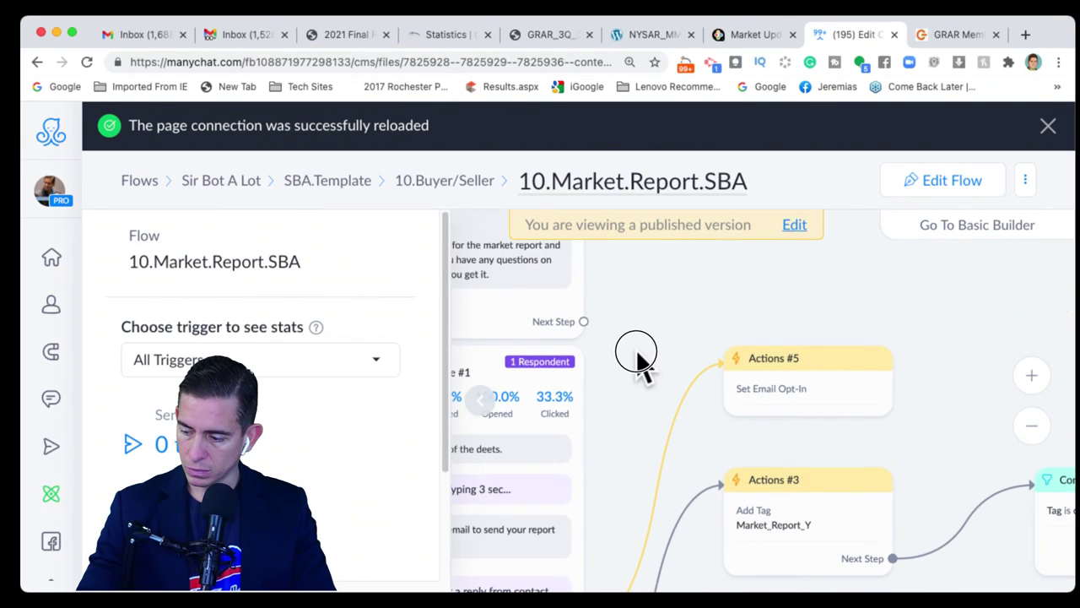
# Step: Examine the end of the flow, focusing on Send Message #2 with its dream home question and the YES and No Thanks branches
pyautogui.click(1031, 425)
pyautogui.click(1031, 425)
pyautogui.moveTo(930, 362); pyautogui.dragTo(825, 259)
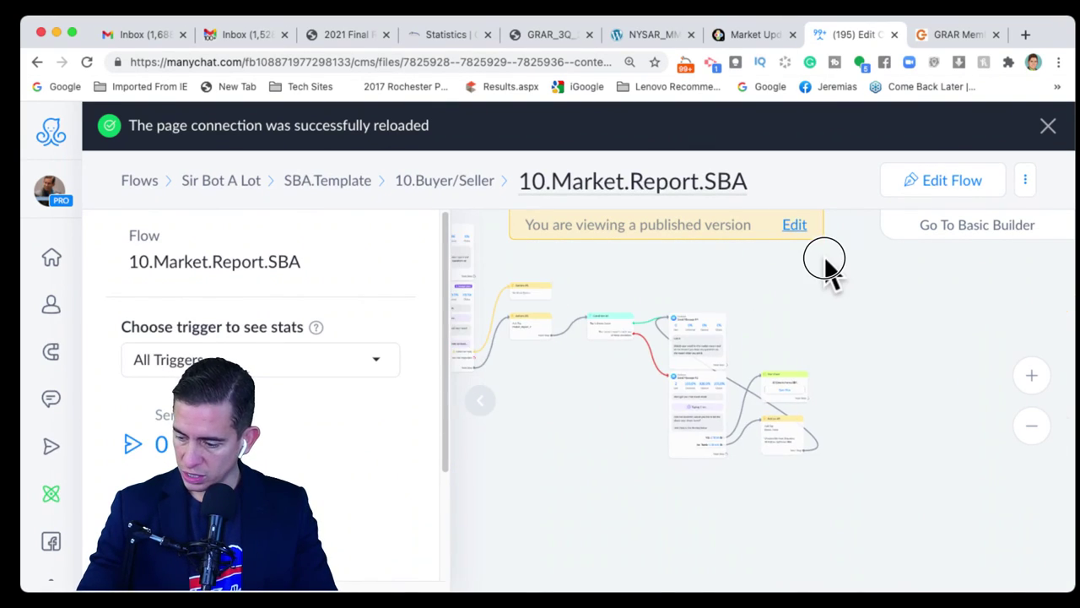
pyautogui.click(1031, 374)
pyautogui.click(1031, 375)
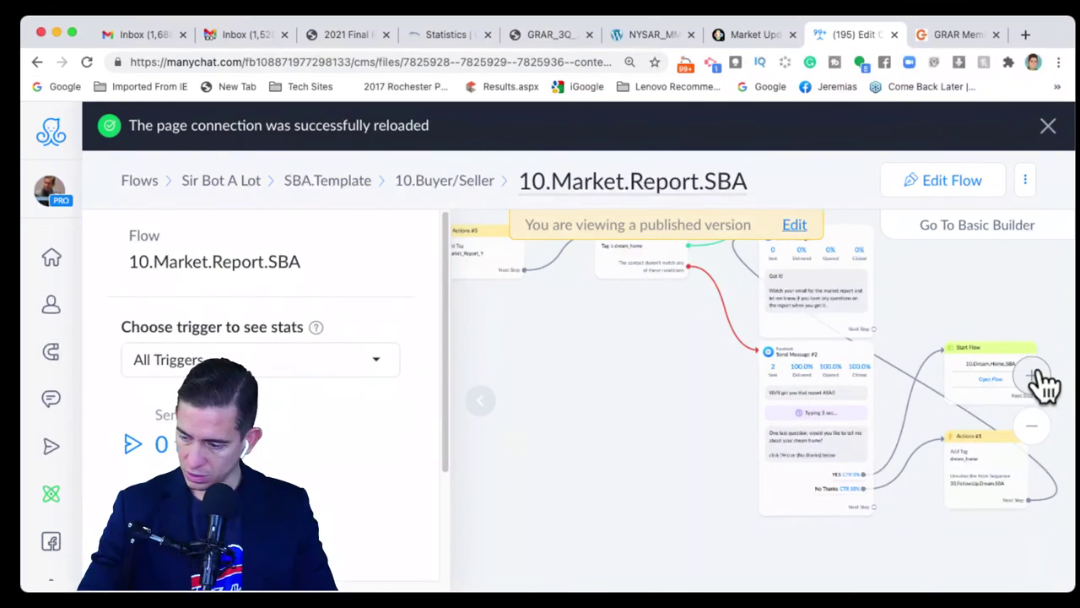
pyautogui.click(1033, 377)
pyautogui.click(1033, 376)
pyautogui.moveTo(656, 429); pyautogui.dragTo(300, 595)
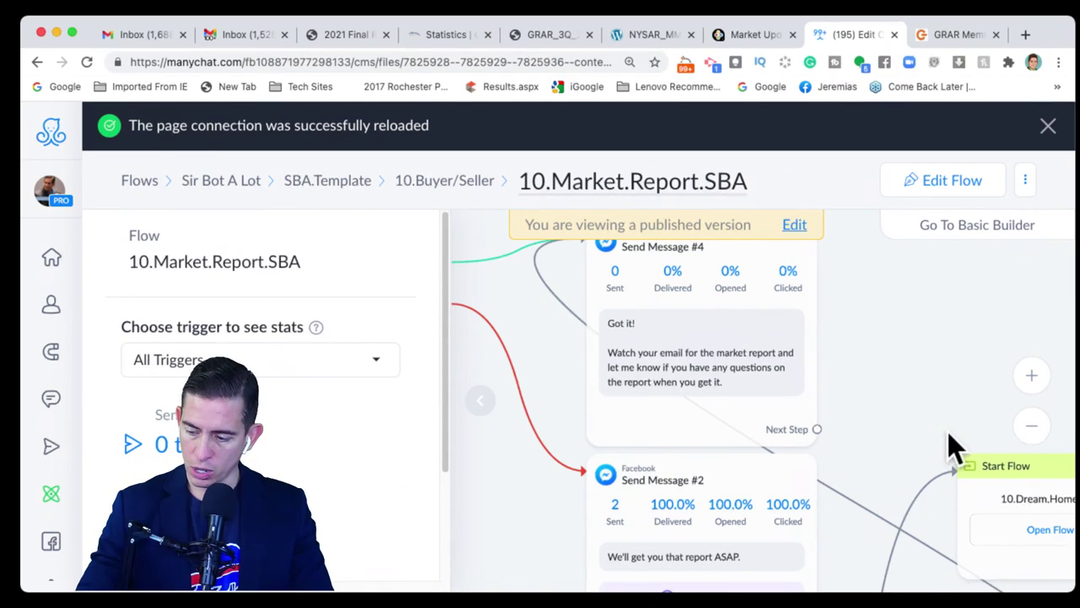
pyautogui.moveTo(951, 365); pyautogui.dragTo(950, 268)
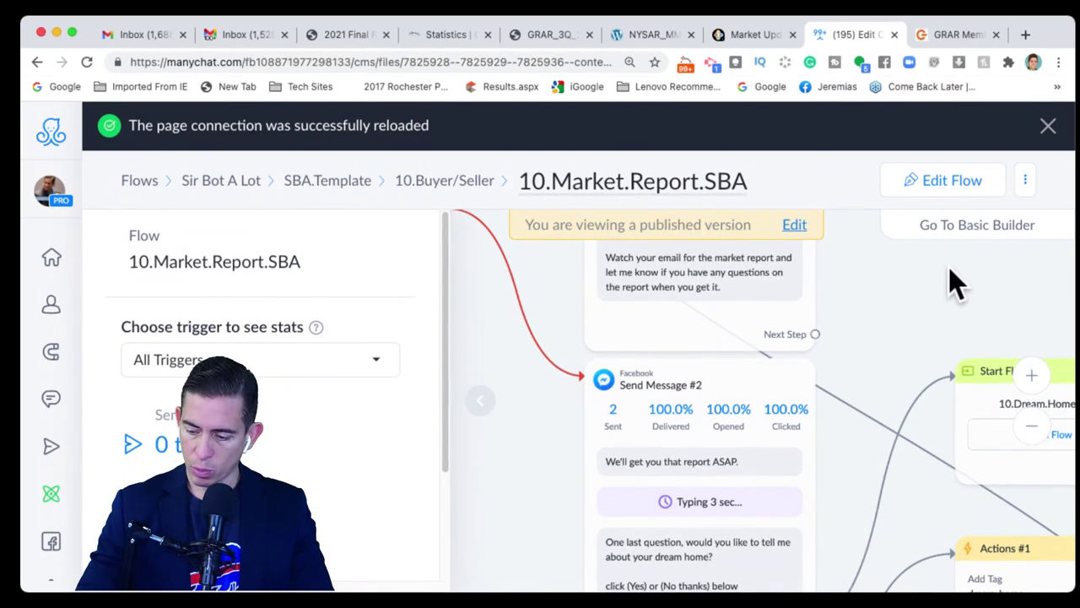
pyautogui.moveTo(875, 332); pyautogui.dragTo(876, 270)
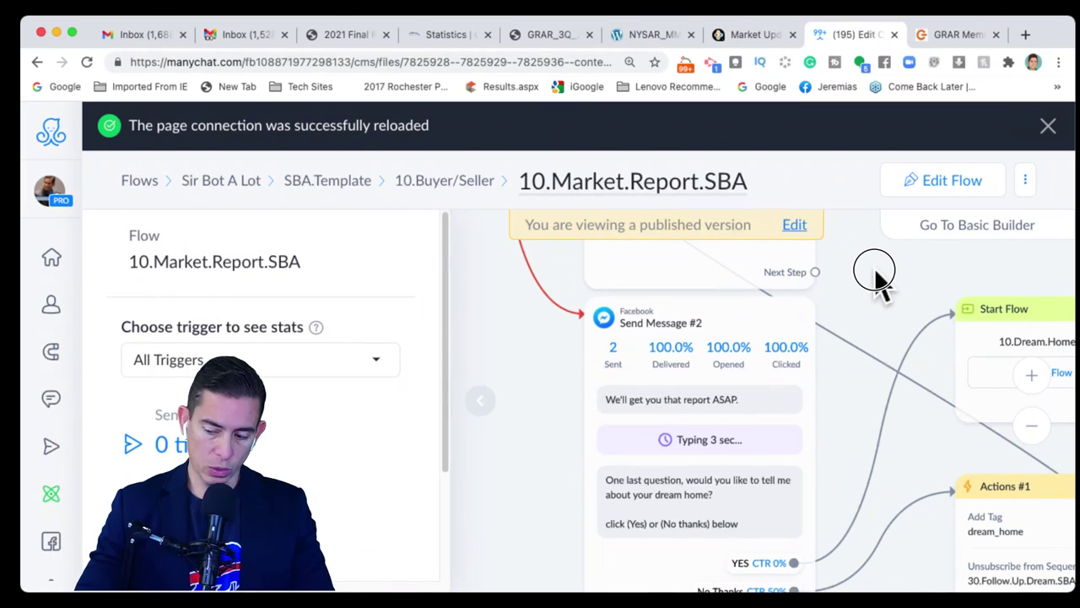